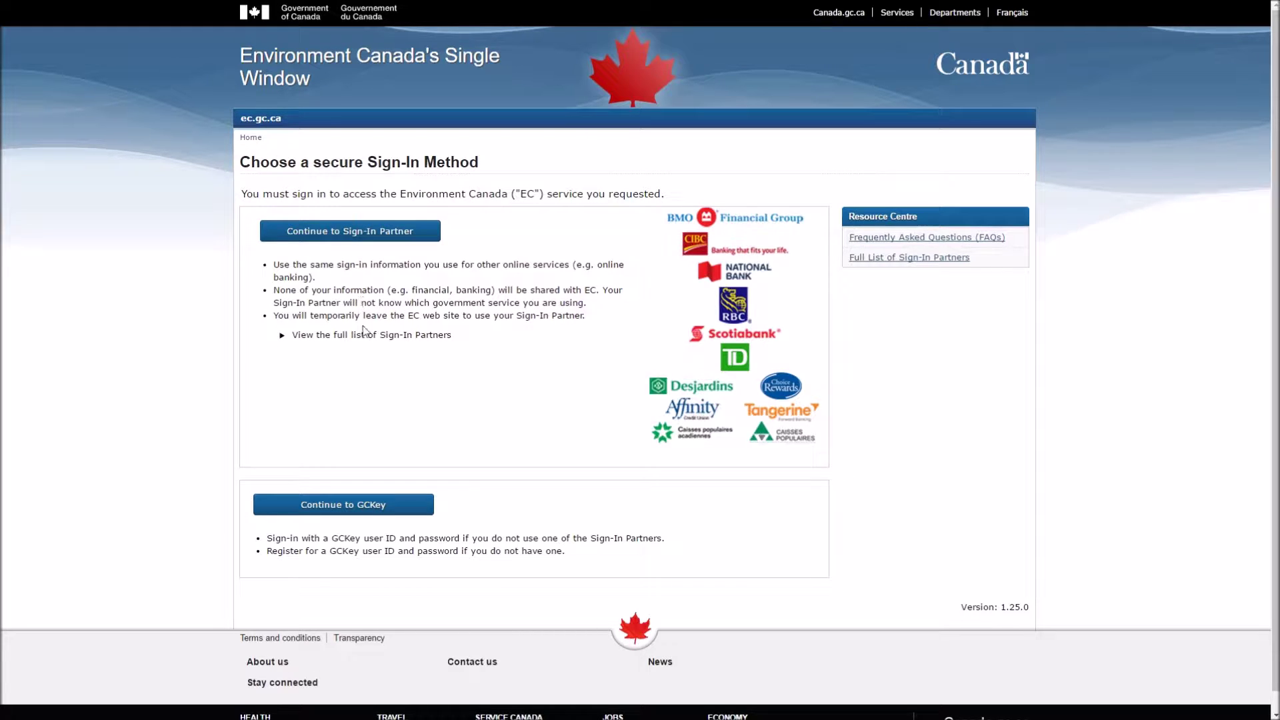
- Sign in through GCKey with the filled-in account credentials and continue to the Single Window home page
left_click(346, 508)
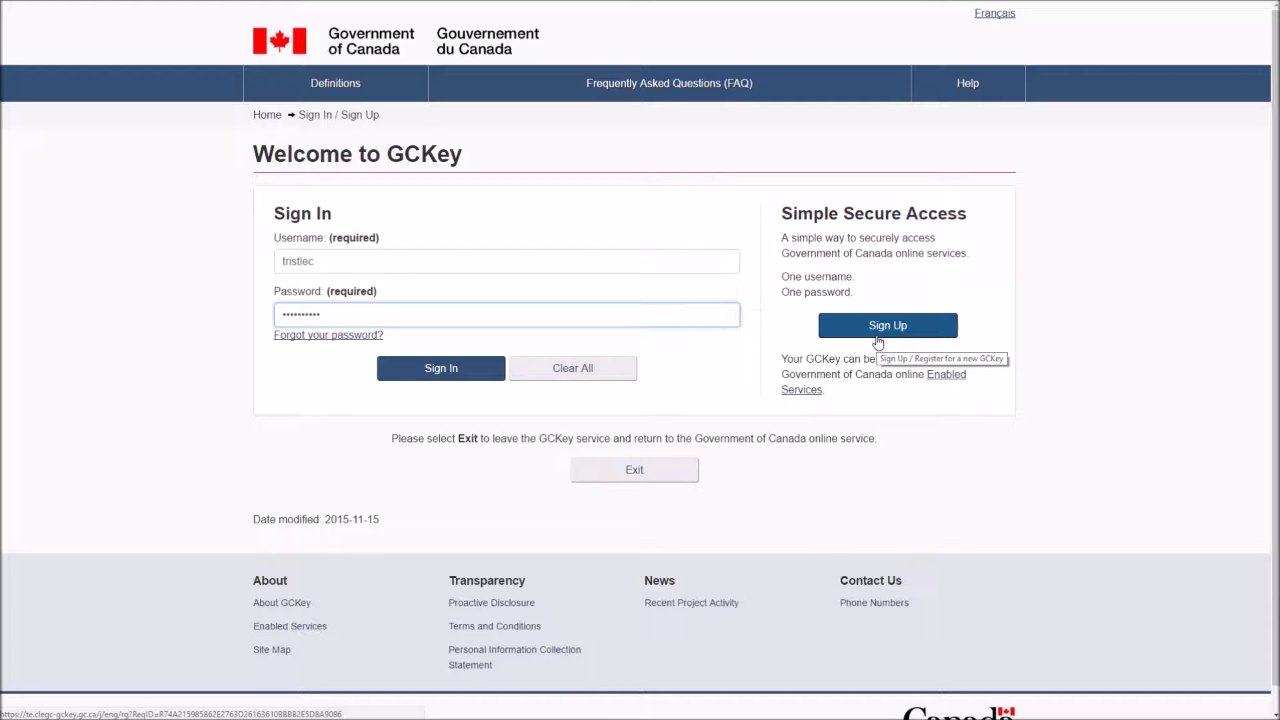
left_click(438, 374)
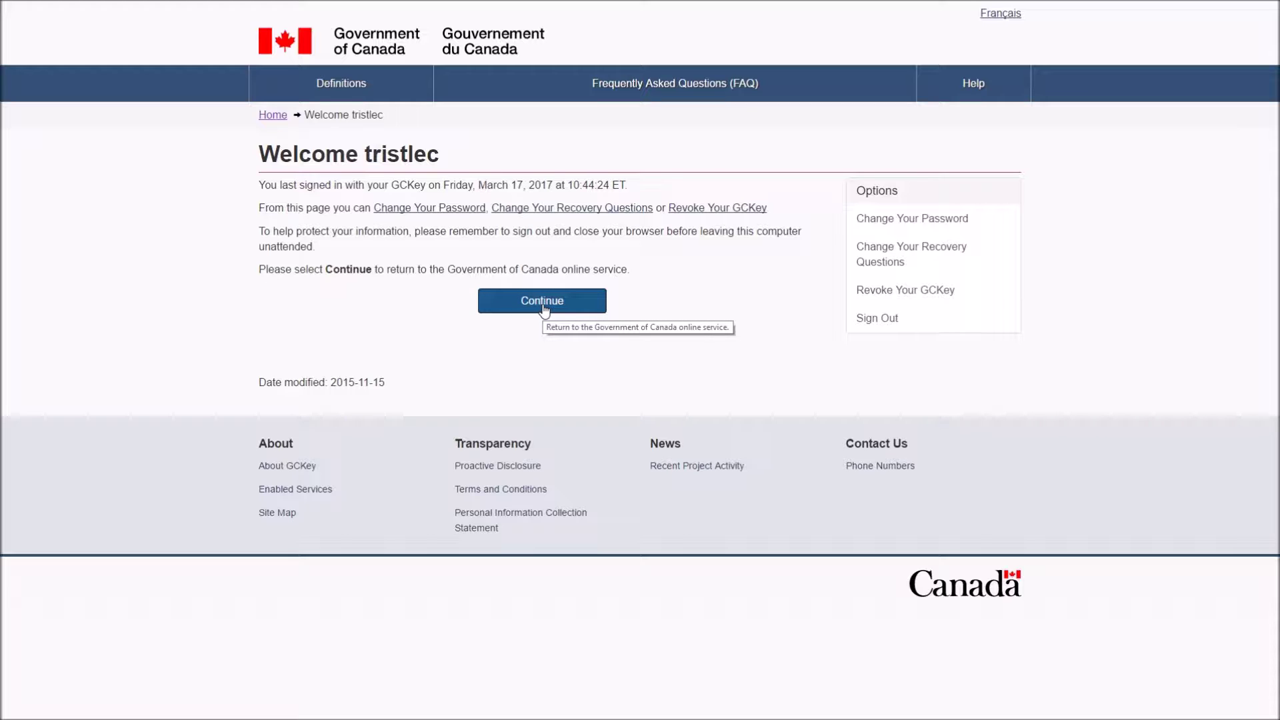
left_click(542, 303)
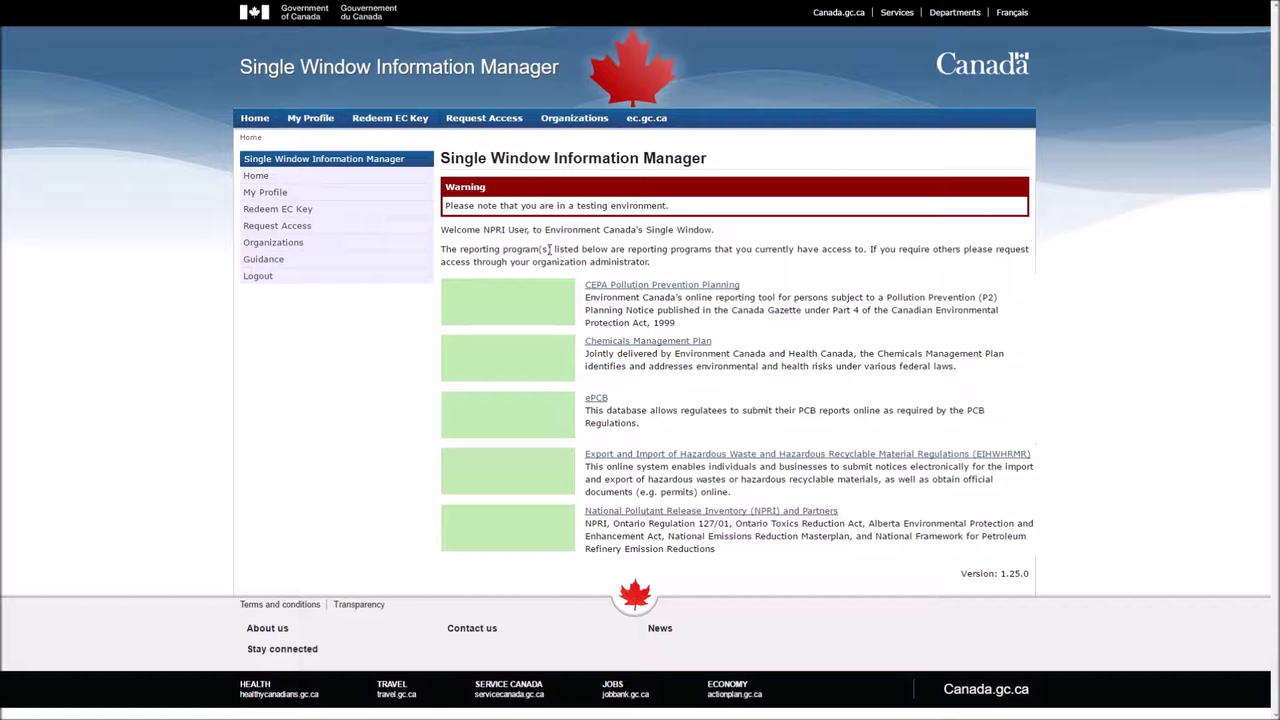
- Review the contact and mailing address details in the user profile, and view the list of accessible organizations
left_click(280, 196)
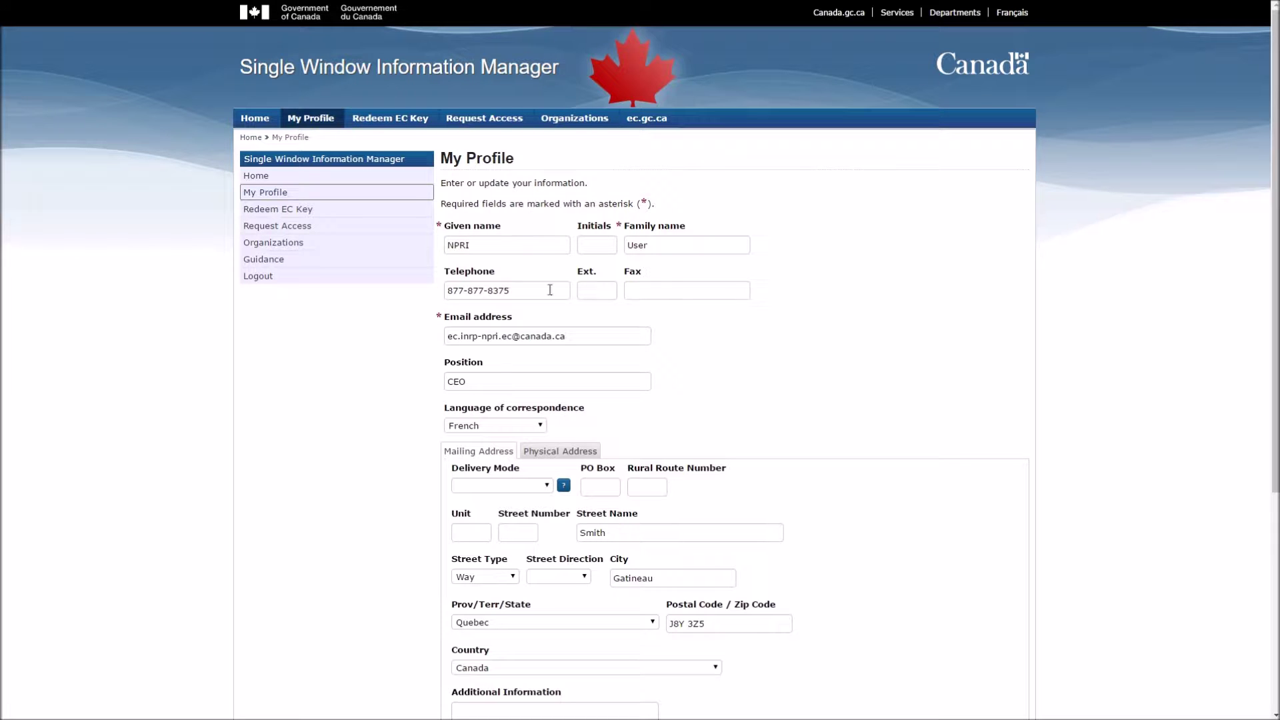
scroll(649, 360, "down", 2)
scroll(649, 361, "down", 3)
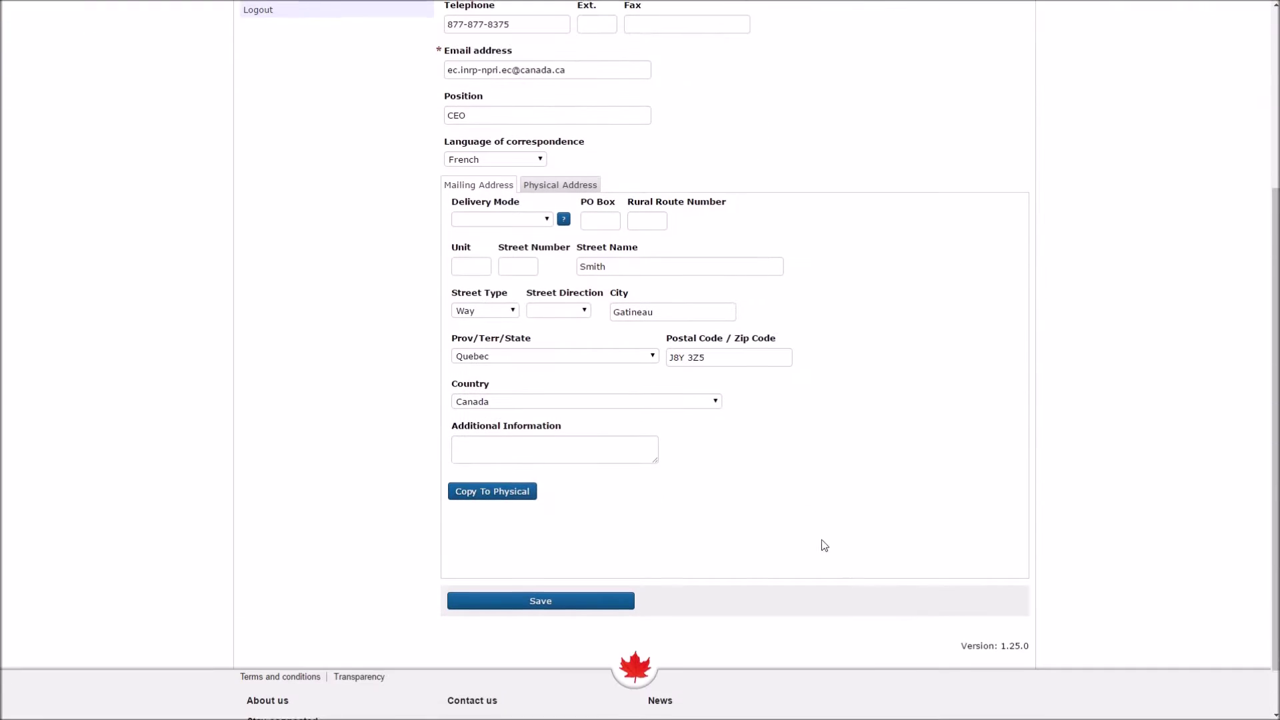
scroll(406, 406, "up", 5)
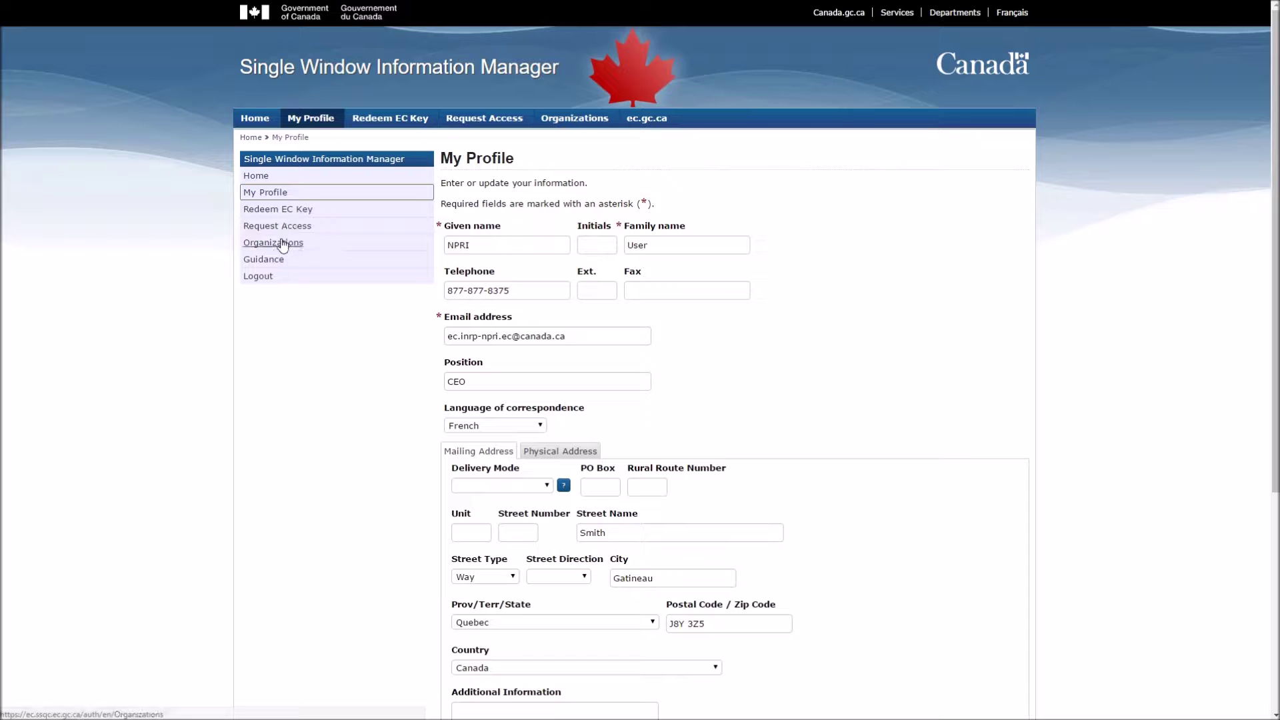
left_click(282, 244)
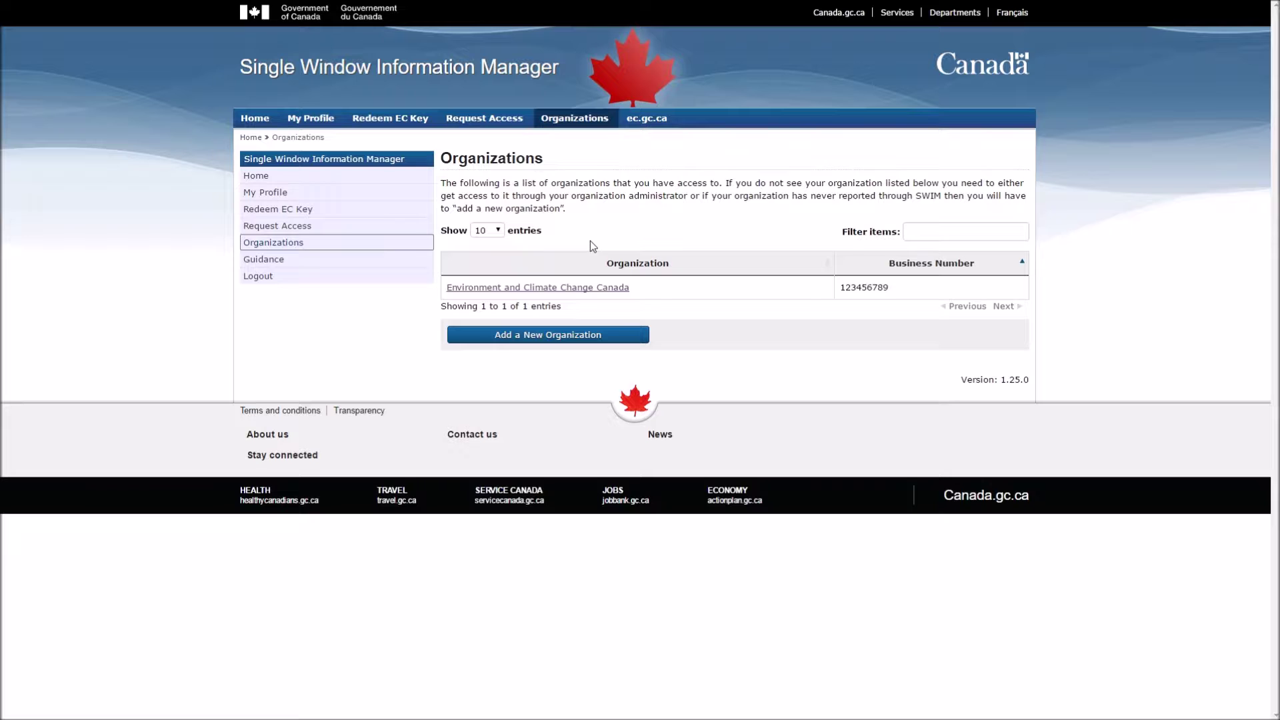
- Start an access request for the NPRI and Partners role Reporting Lead - All Facilities, and search for the organization "NPRI new org"
left_click(310, 229)
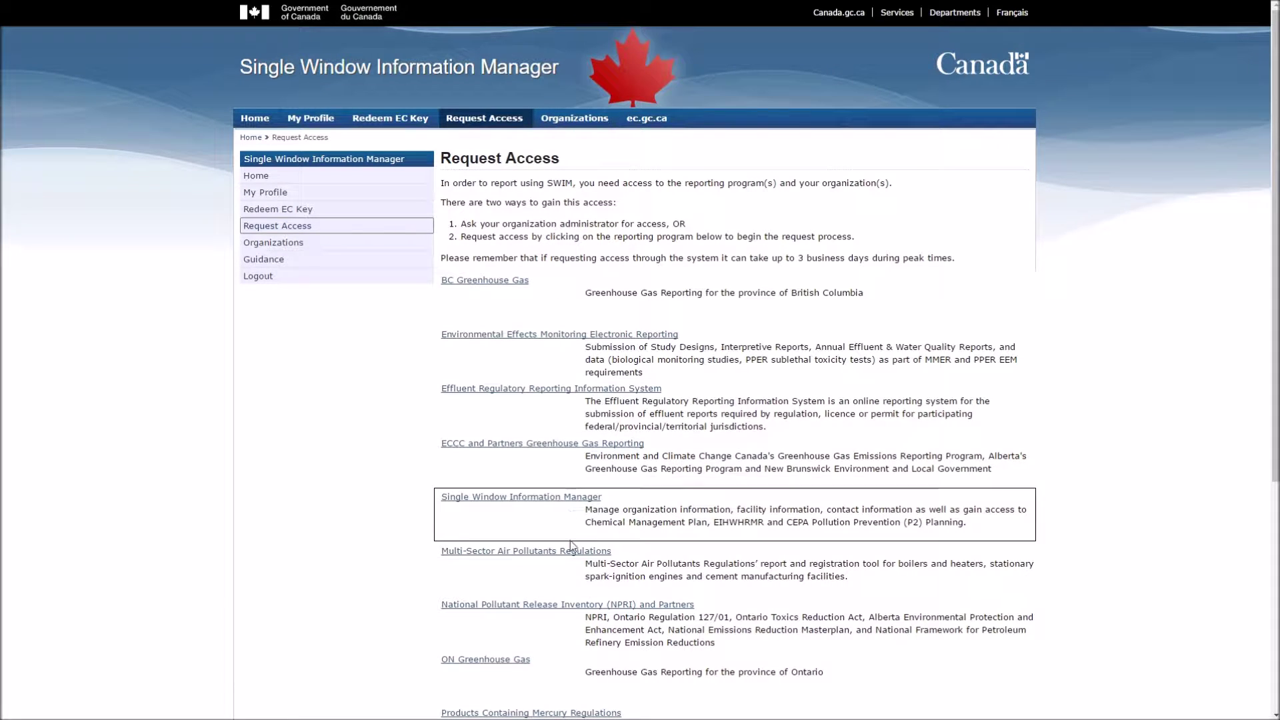
left_click(562, 603)
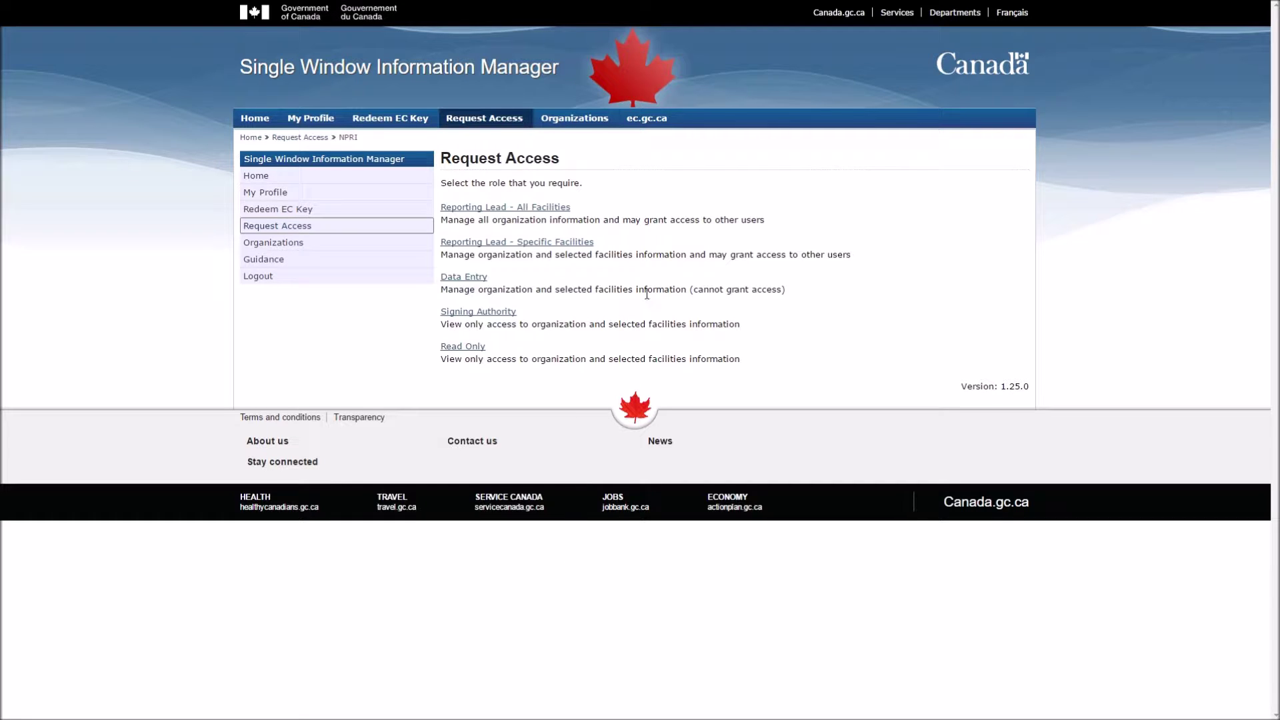
left_click(556, 210)
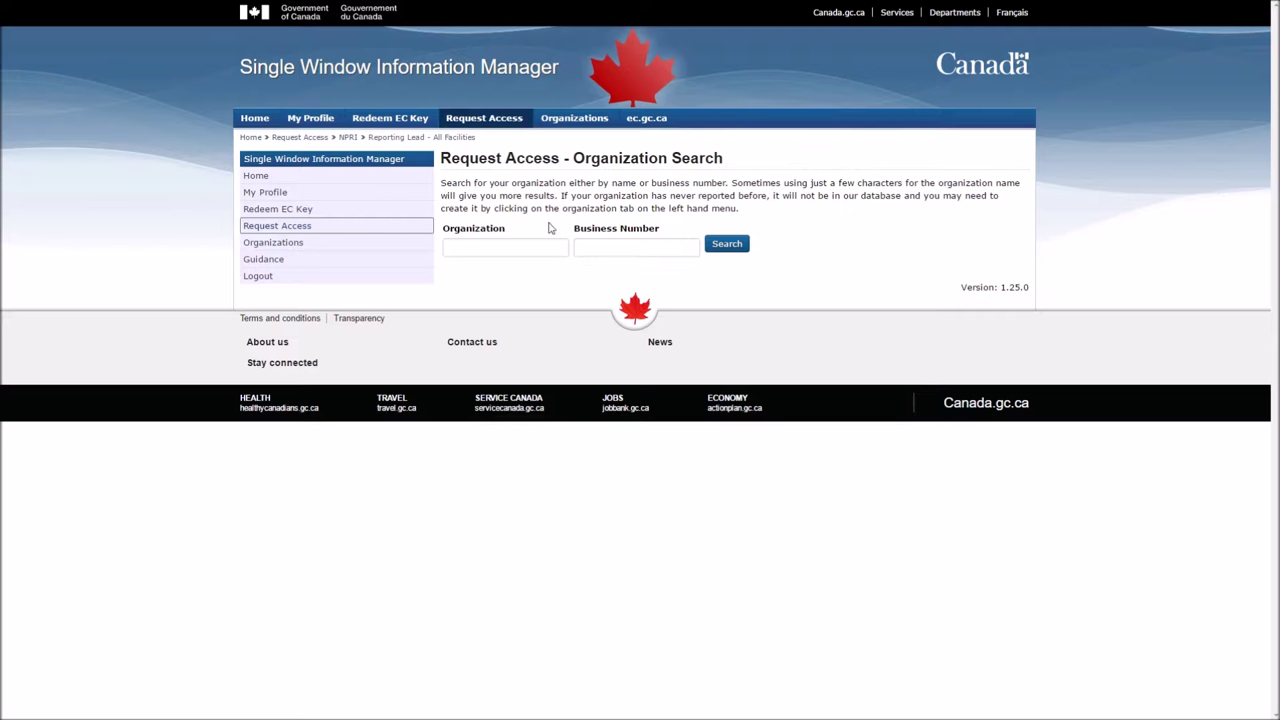
left_click(544, 244)
type("NPRI new org")
left_click(728, 247)
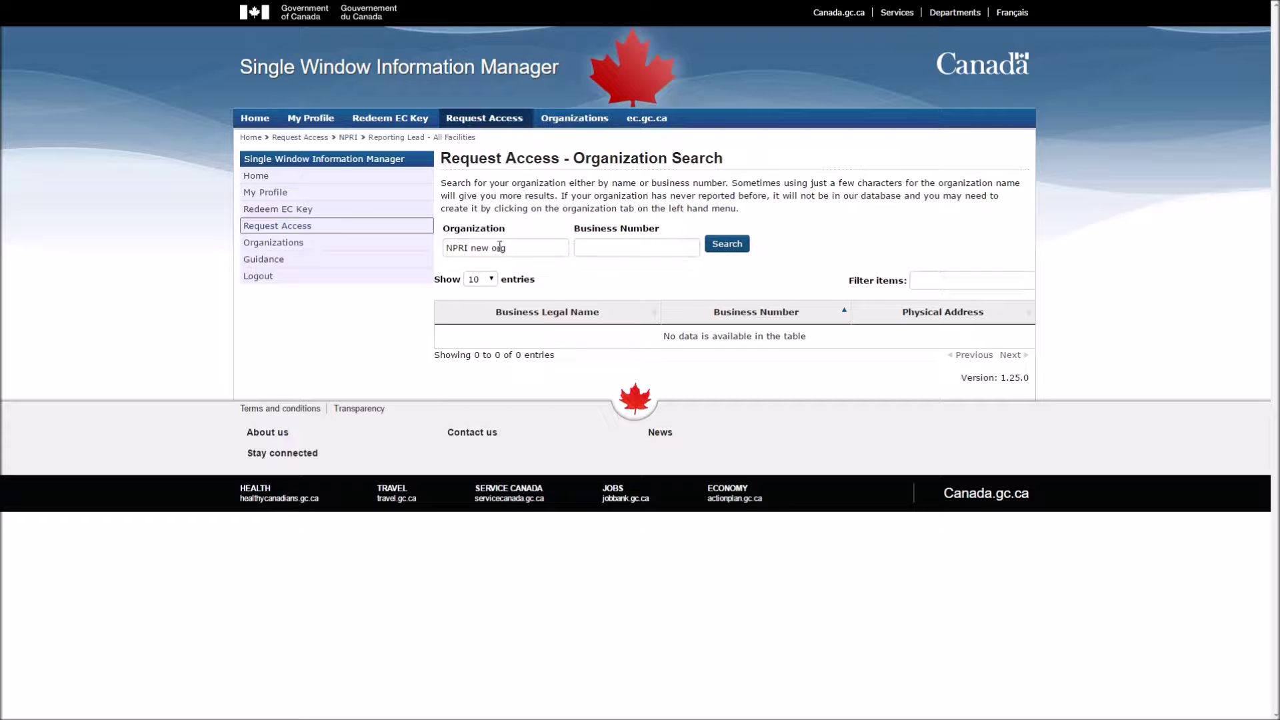
- Start adding a new organization by checking whether "NPRI new org" already exists
left_click(316, 245)
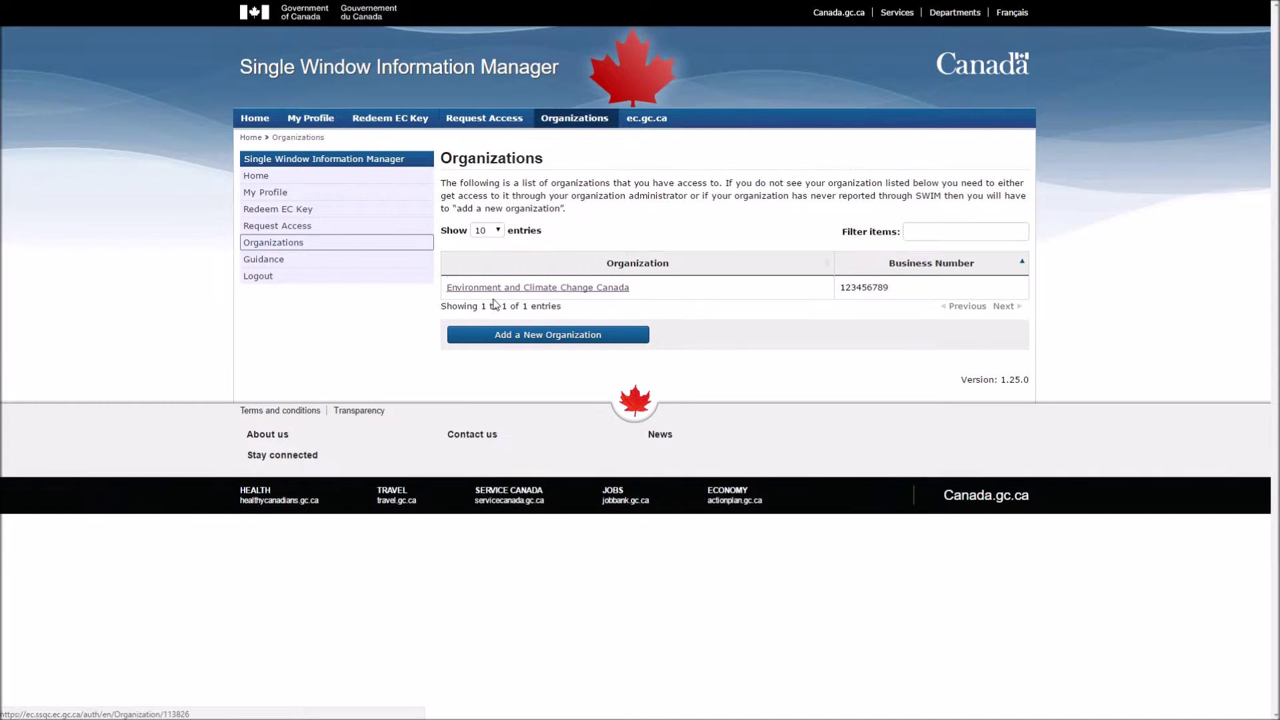
left_click(522, 340)
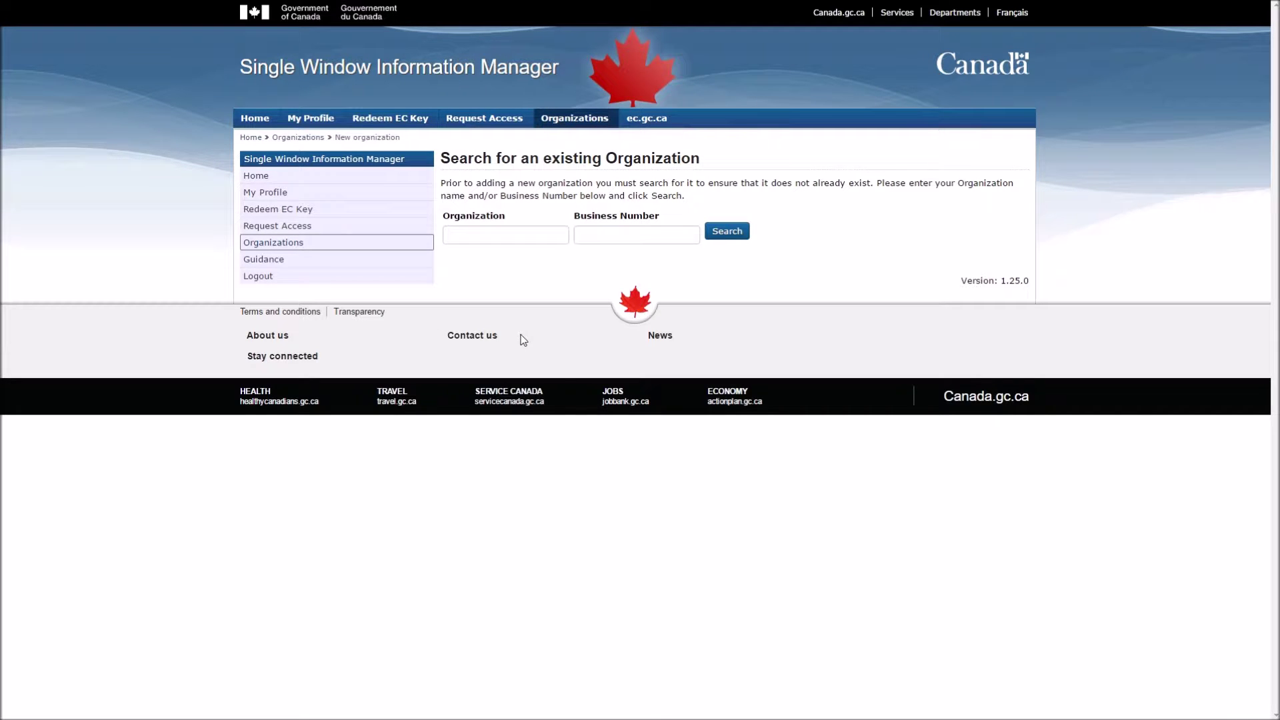
left_click(532, 235)
type("NPRI")
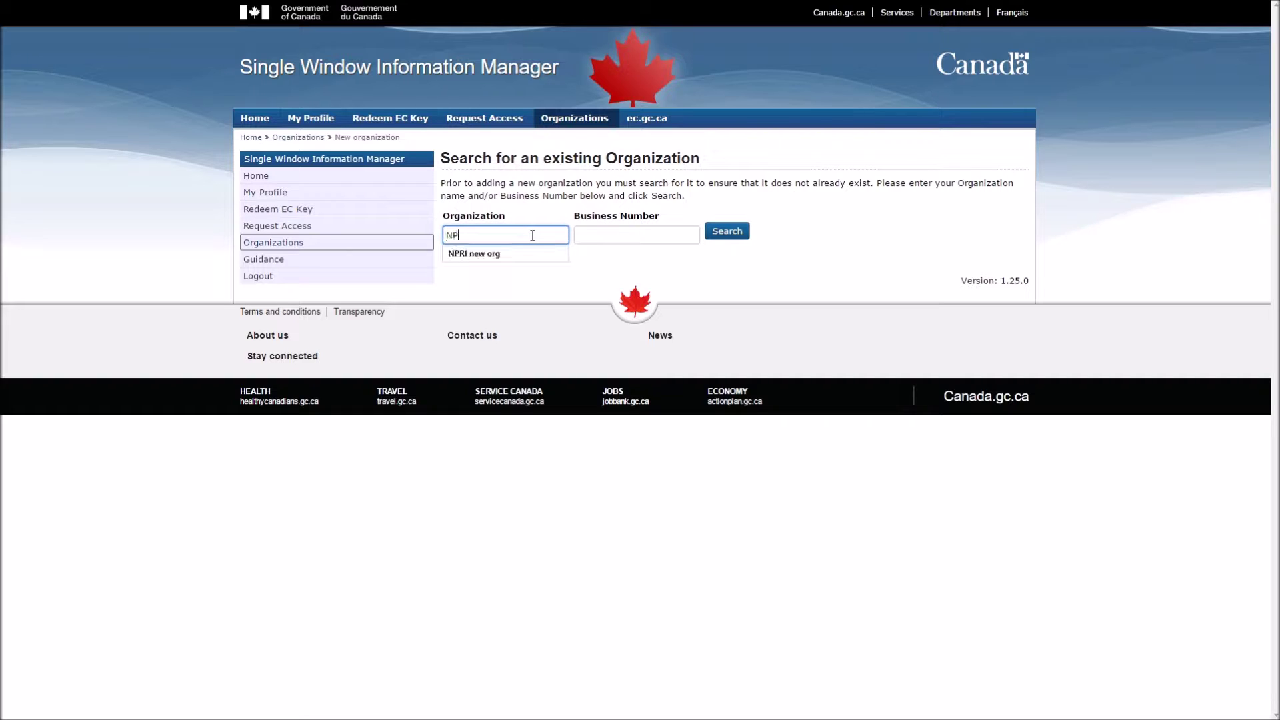
left_click(538, 252)
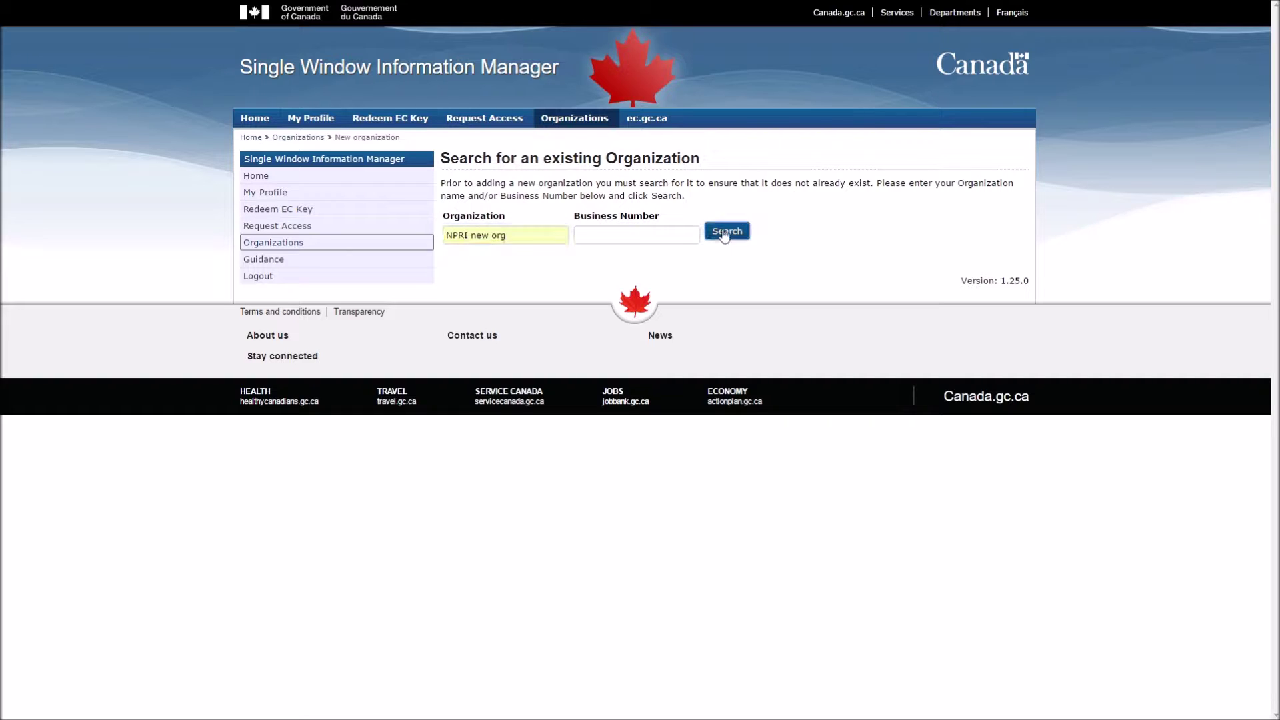
left_click(724, 234)
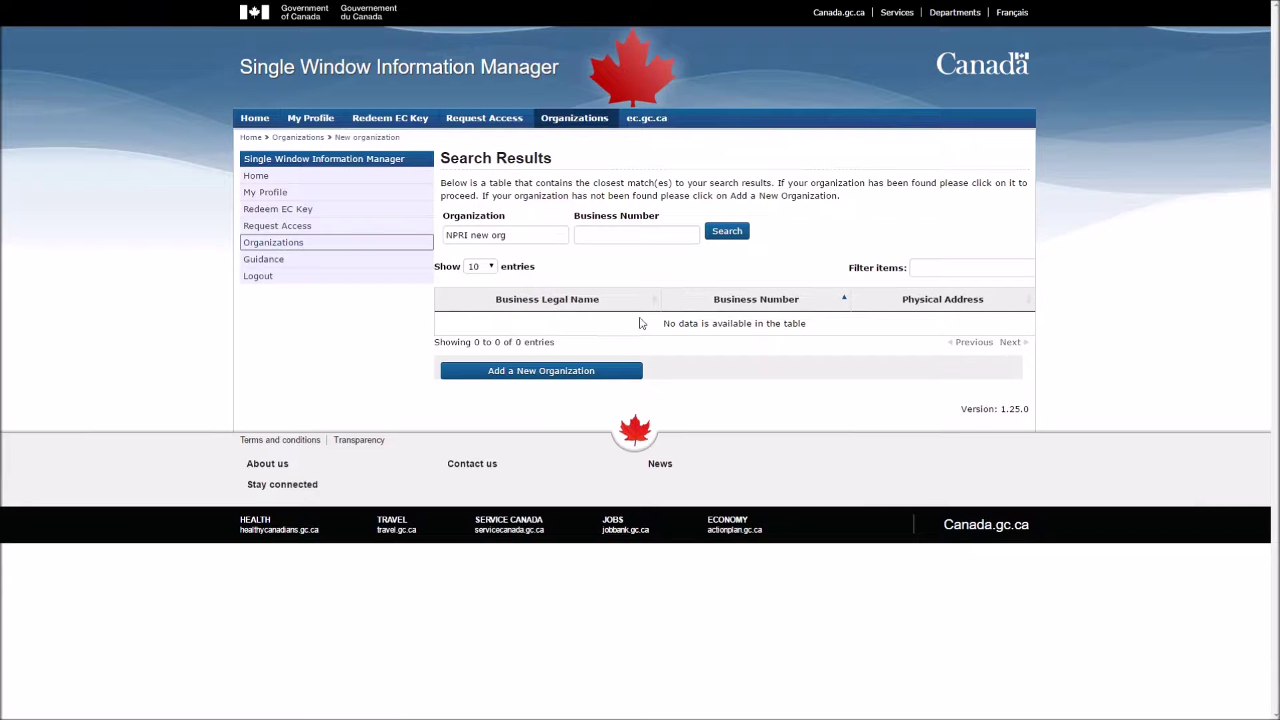
- Open the blank form for adding a new organization and examine its business and address fields
left_click(572, 374)
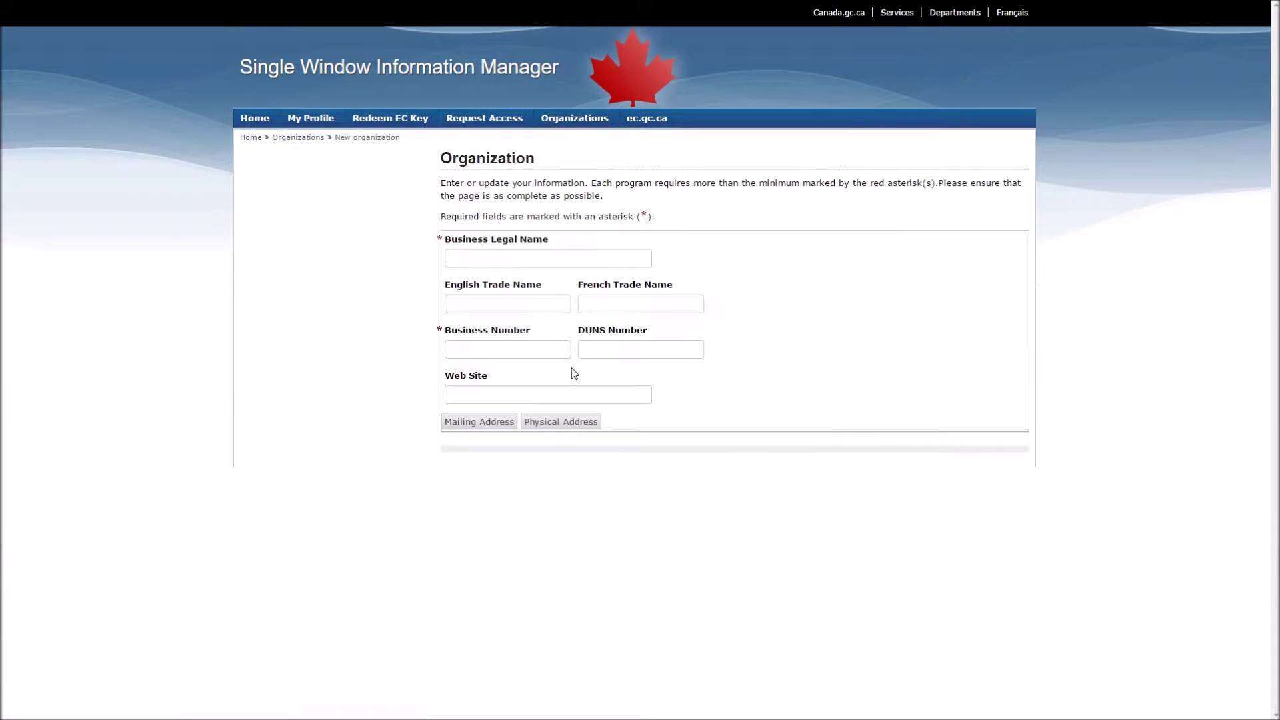
scroll(599, 359, "down", 4)
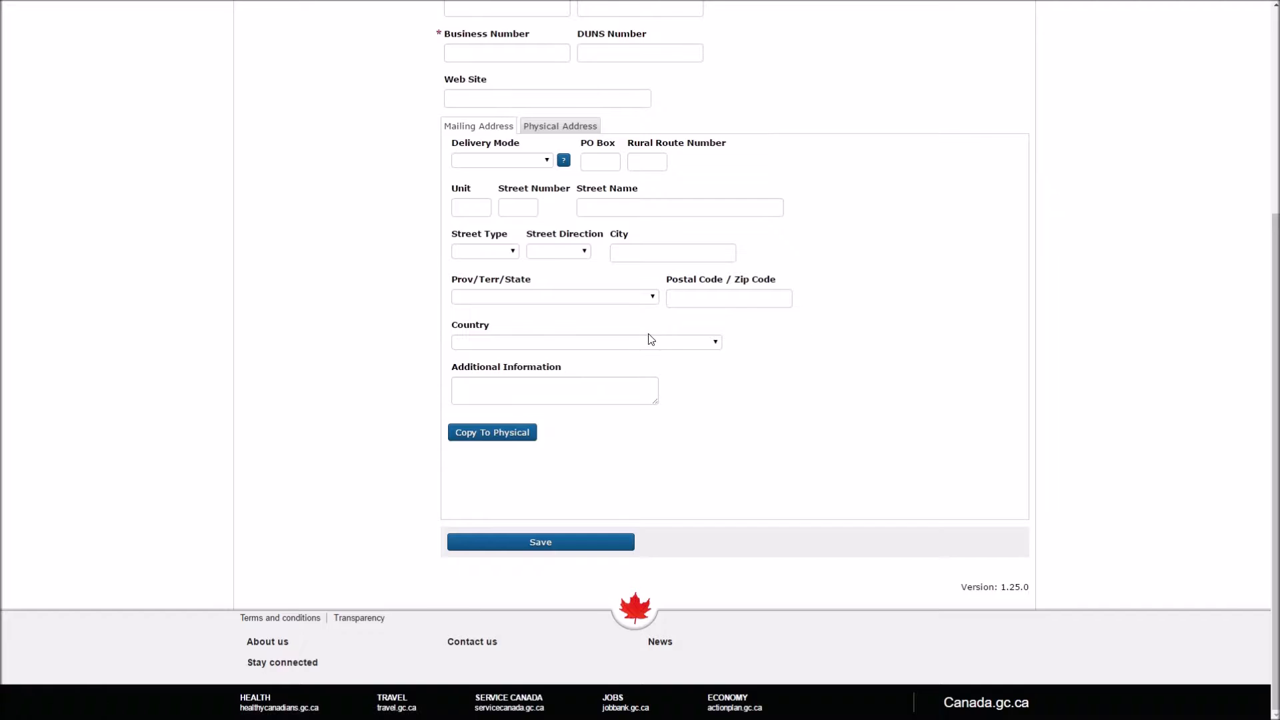
scroll(658, 317, "up", 4)
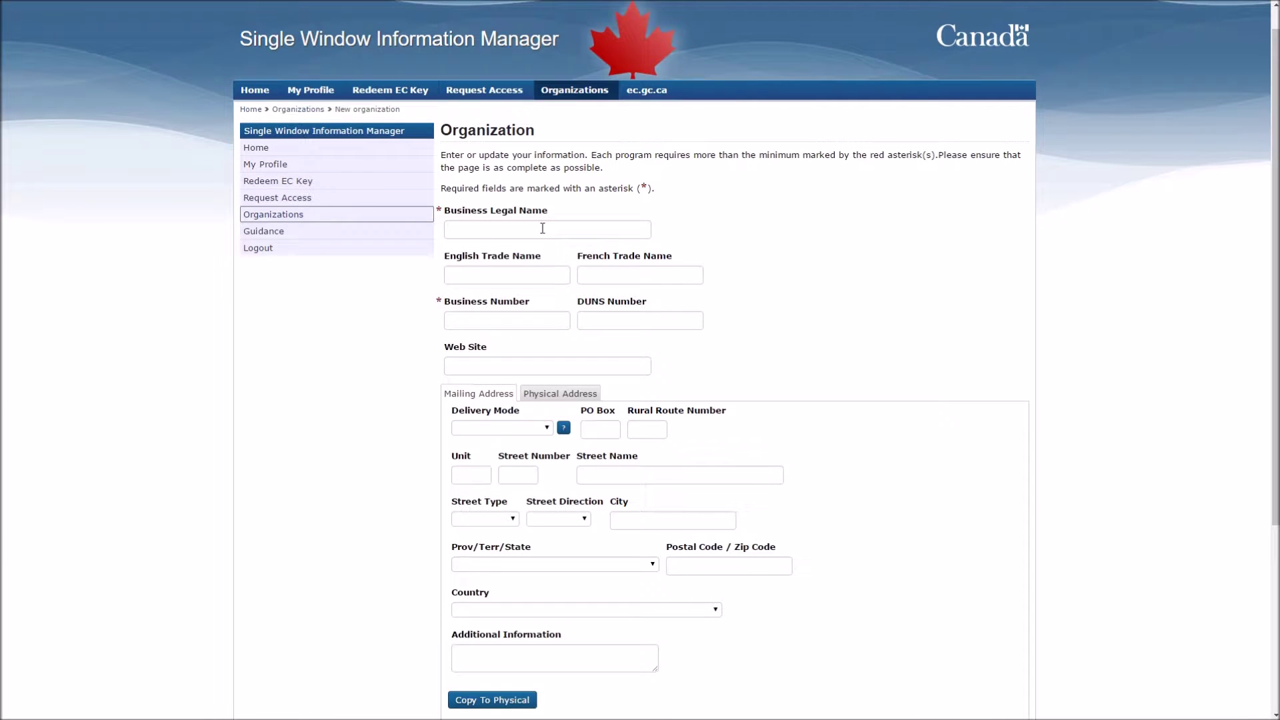
scroll(562, 374, "down", 2)
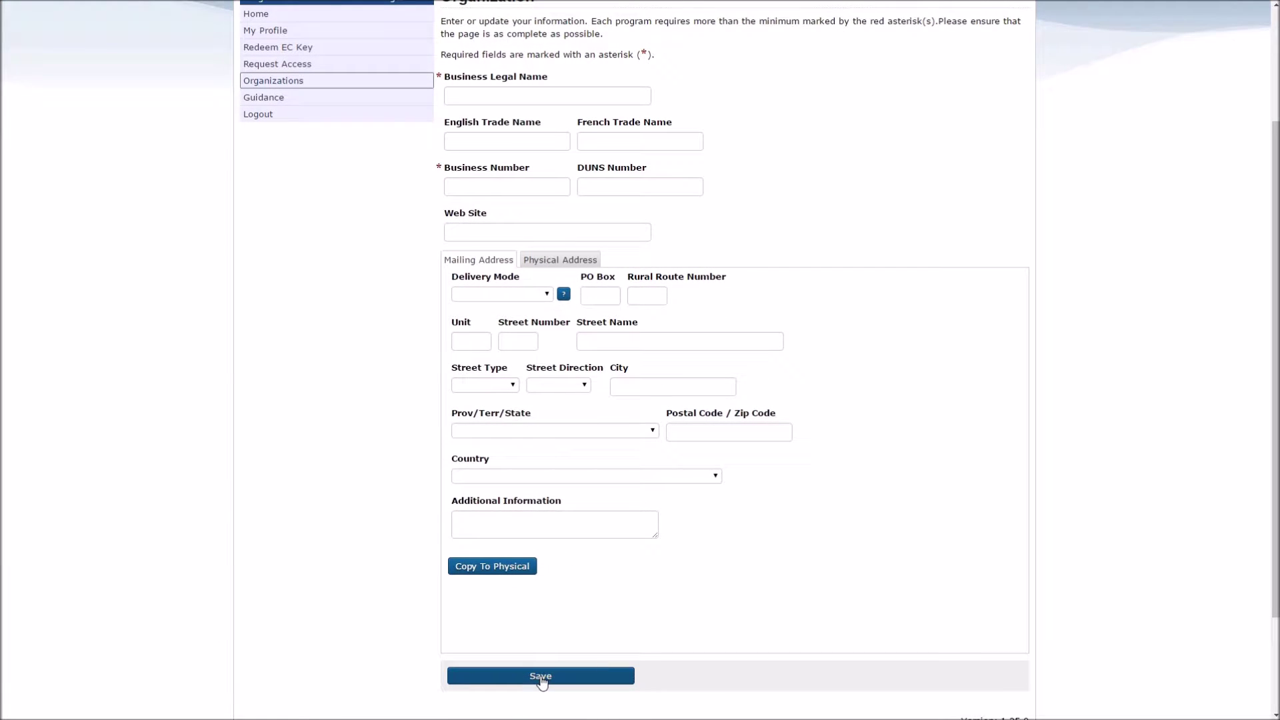
scroll(373, 450, "up", 3)
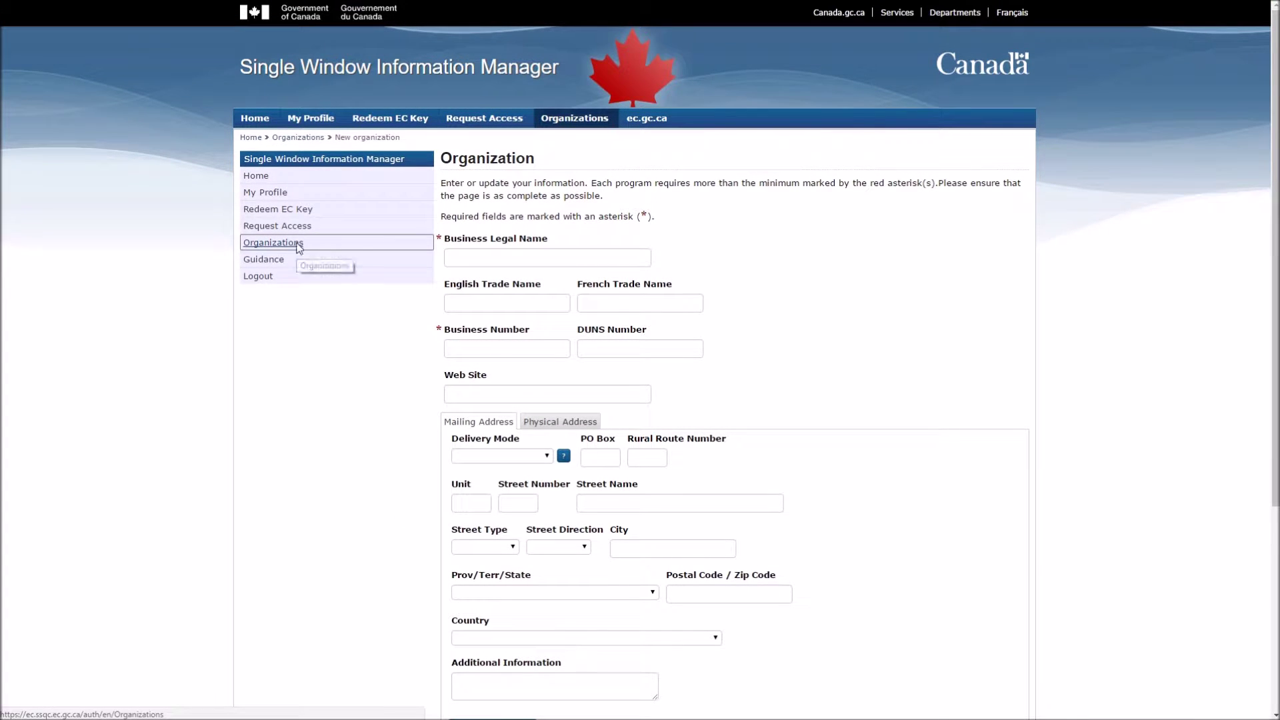
- Open the Environment and Climate Change Canada organization and review its contacts, parent organizations and user access, leaving no access entry selected
left_click(298, 245)
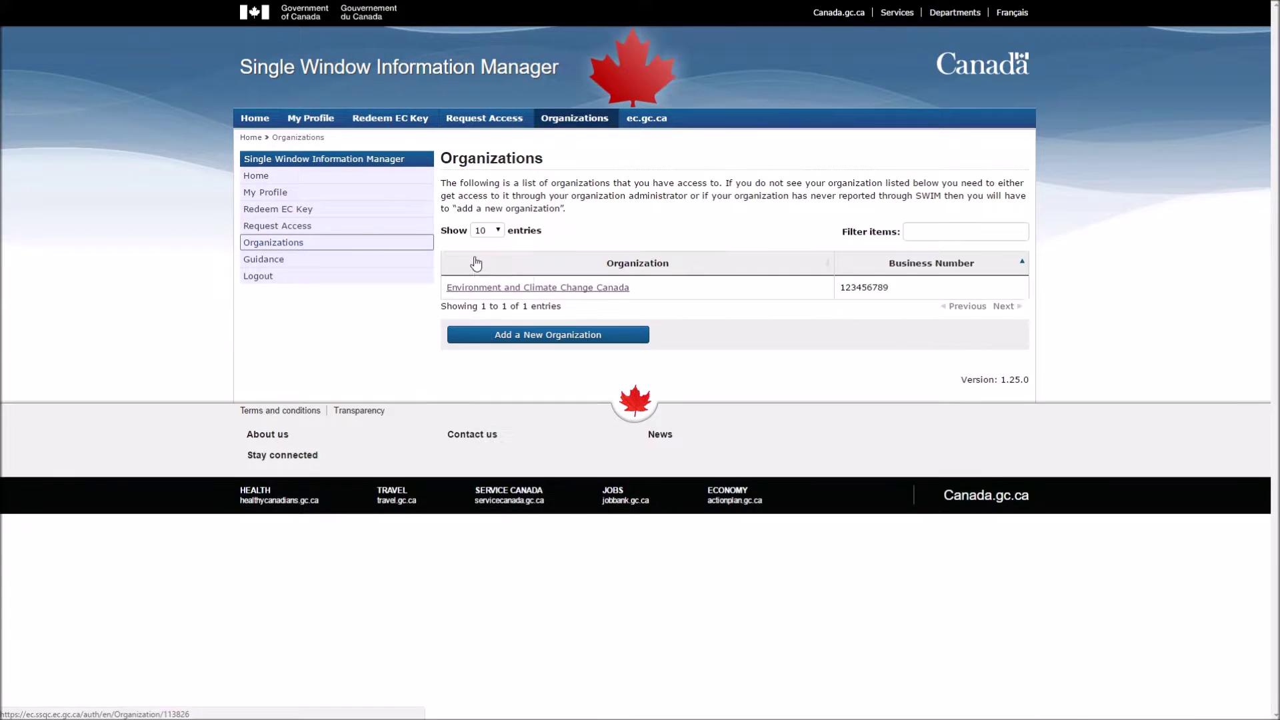
left_click(618, 288)
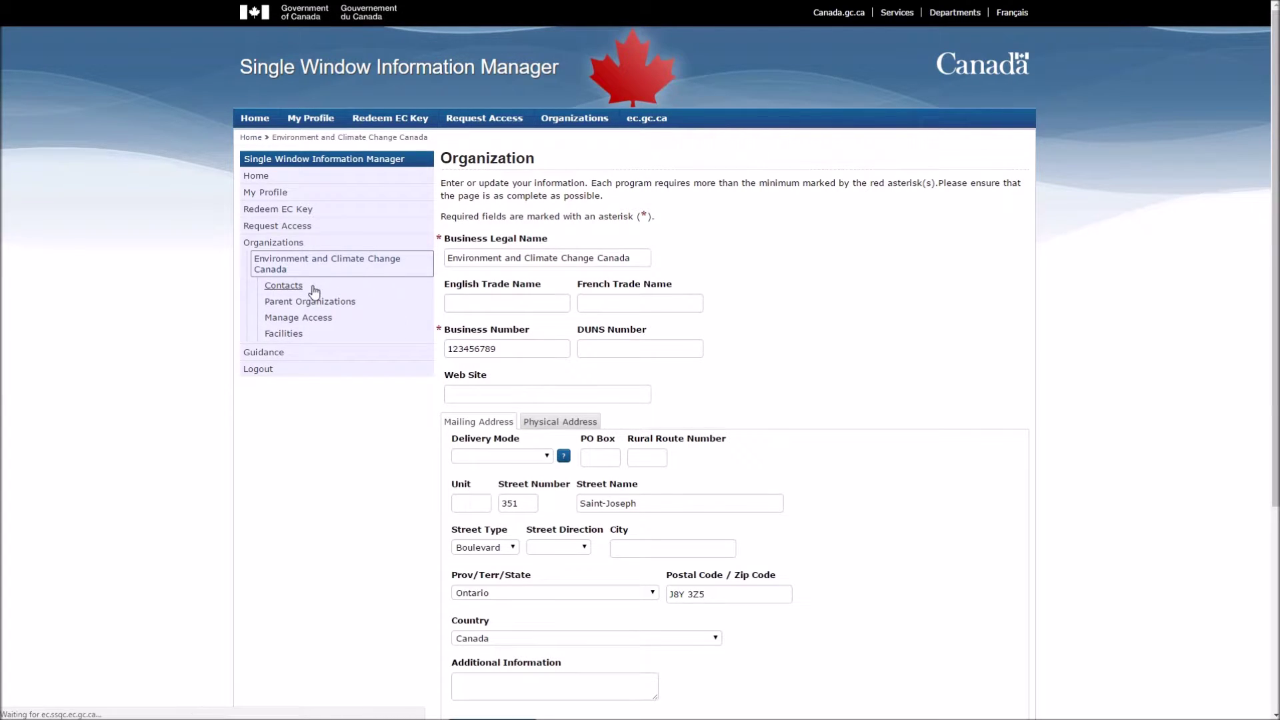
left_click(283, 286)
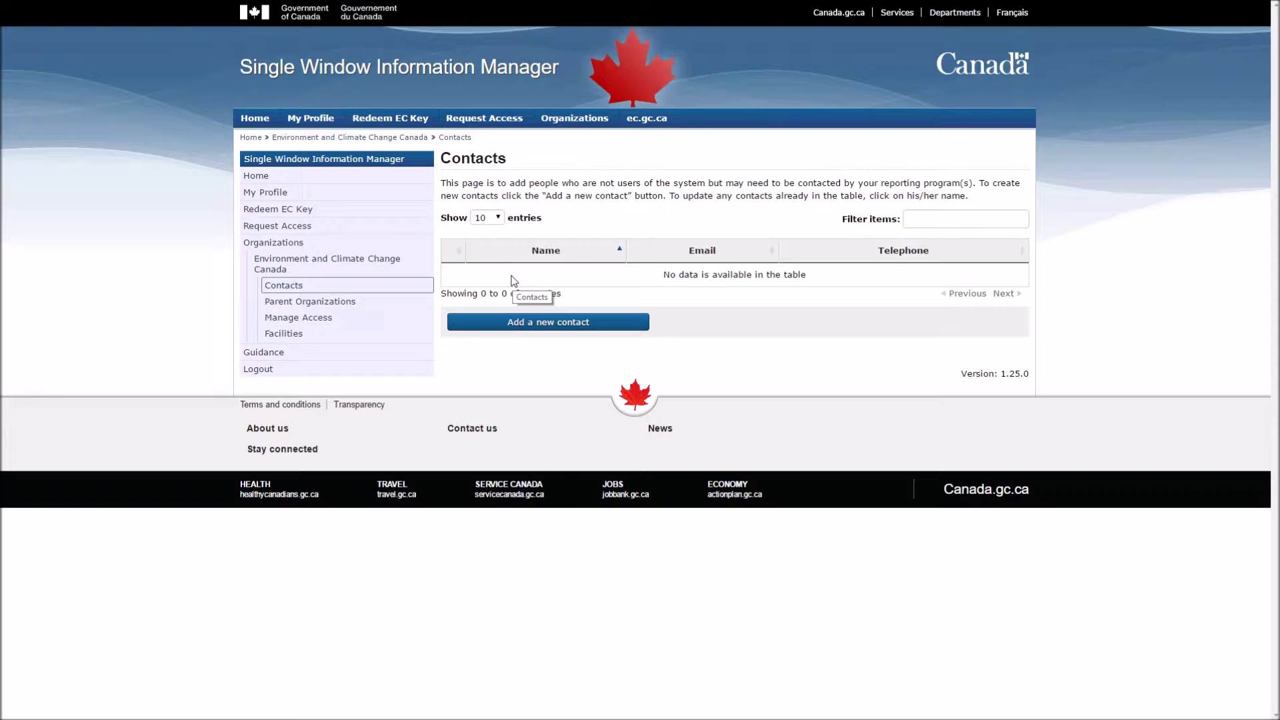
left_click(337, 301)
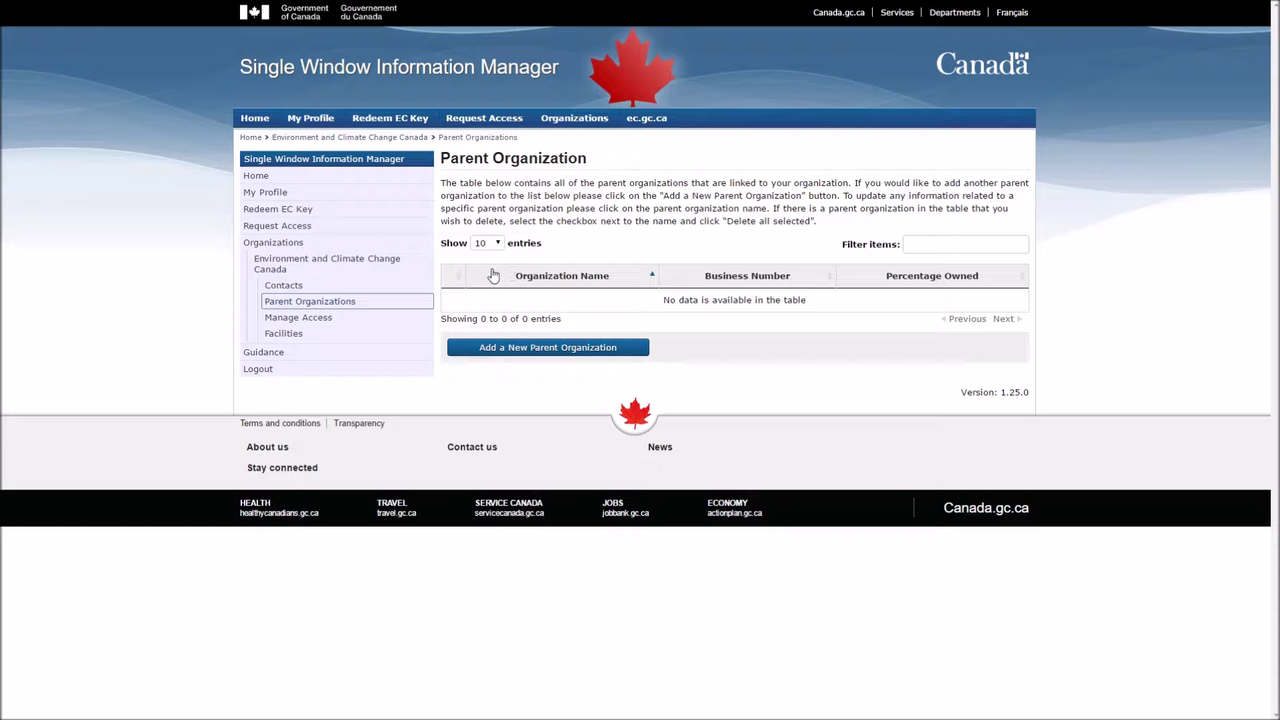
left_click(351, 318)
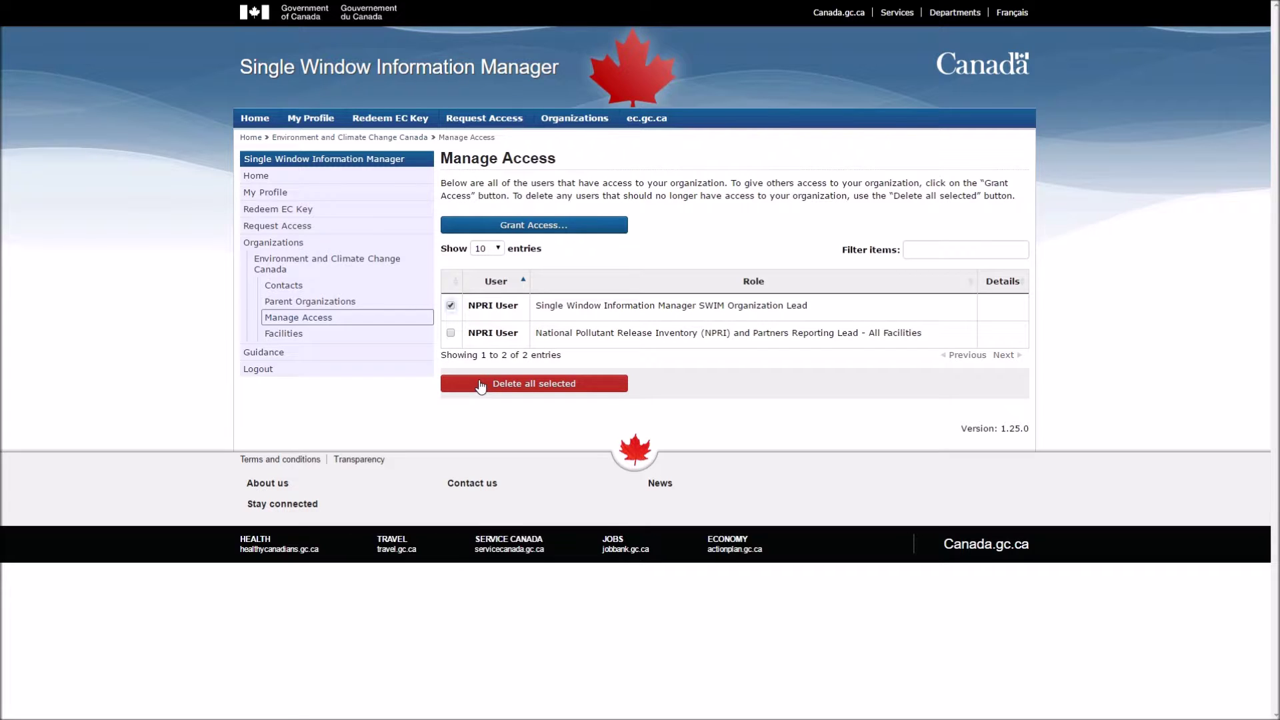
left_click(451, 307)
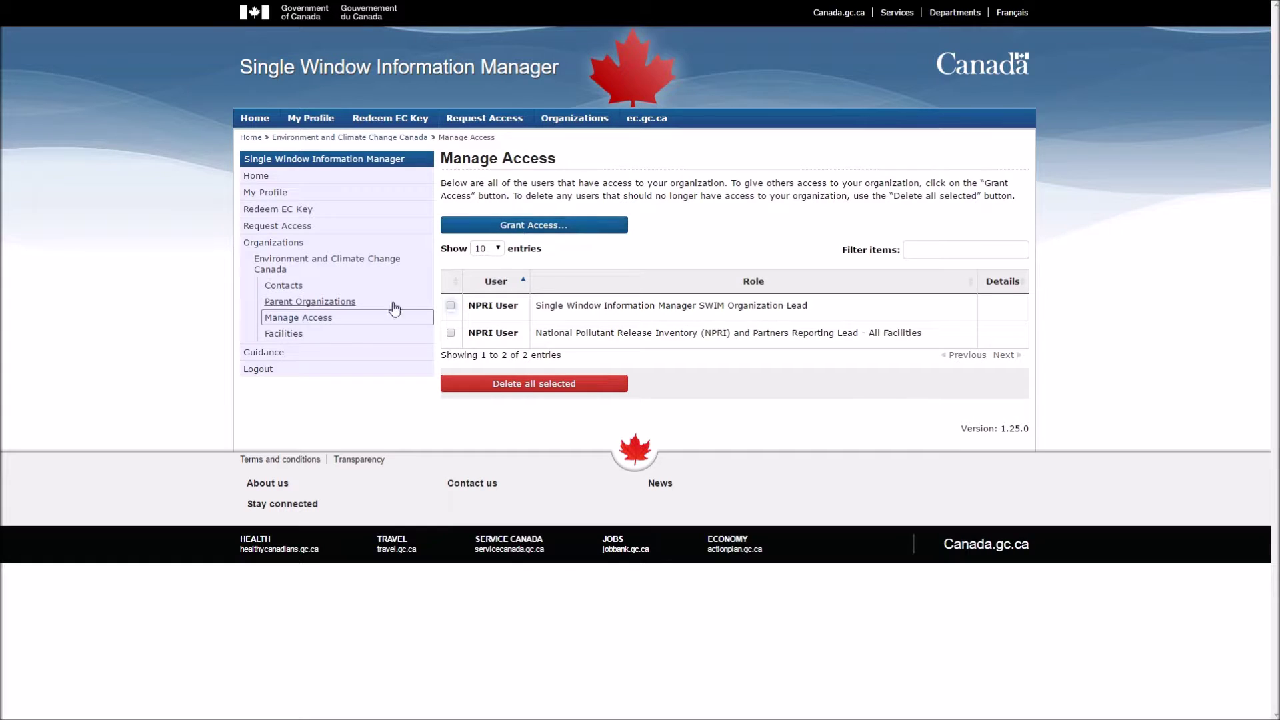
- Open the facility NPRI Facility 2 - DNMC and review its physical and geographical address details
left_click(318, 339)
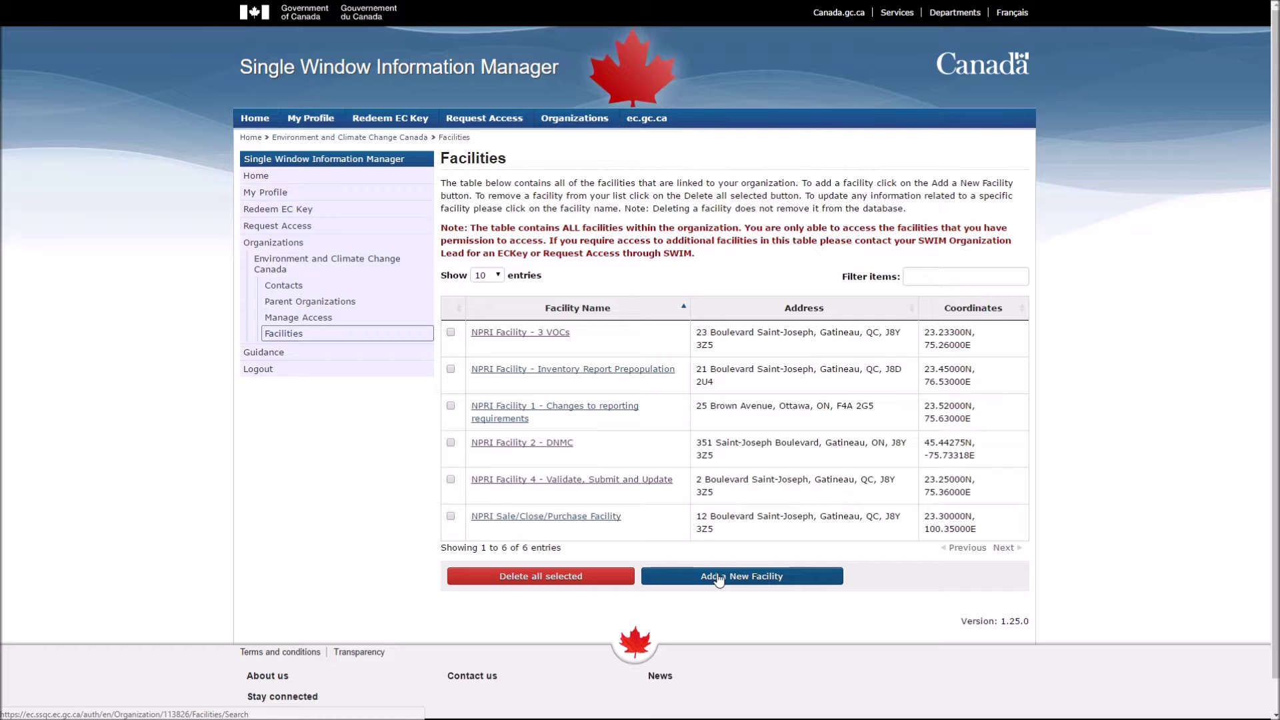
left_click(552, 445)
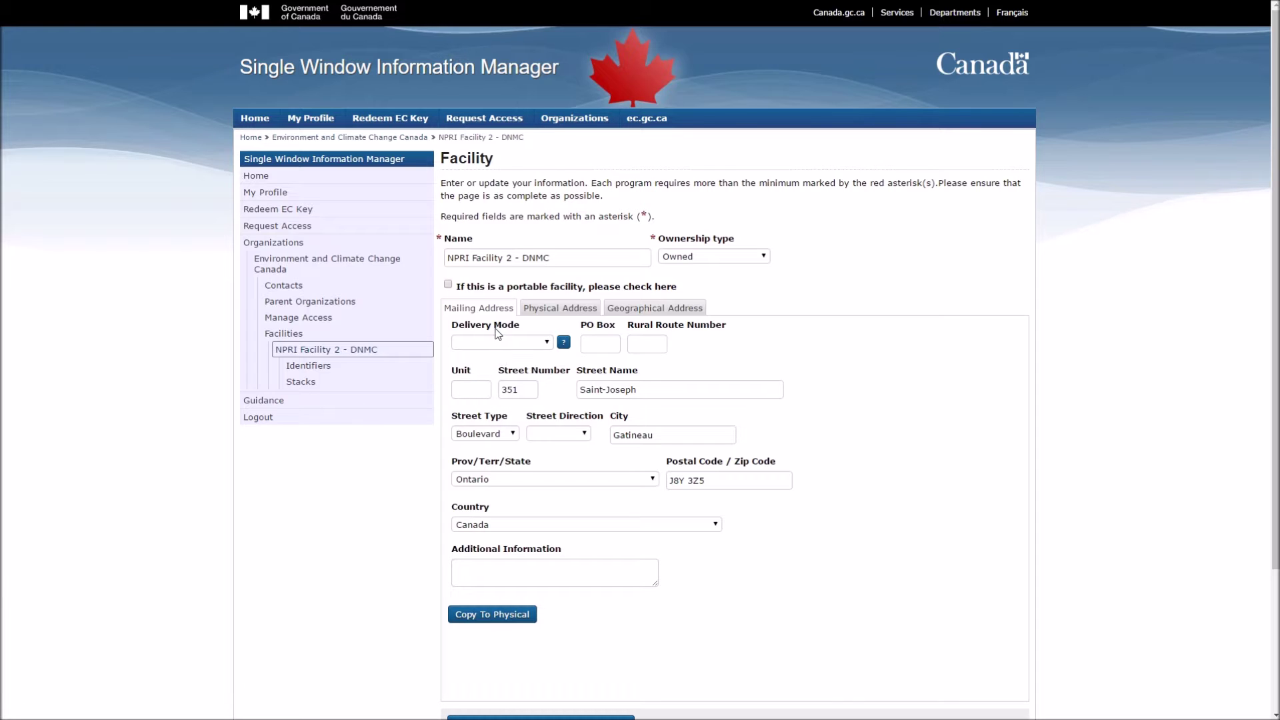
left_click(547, 307)
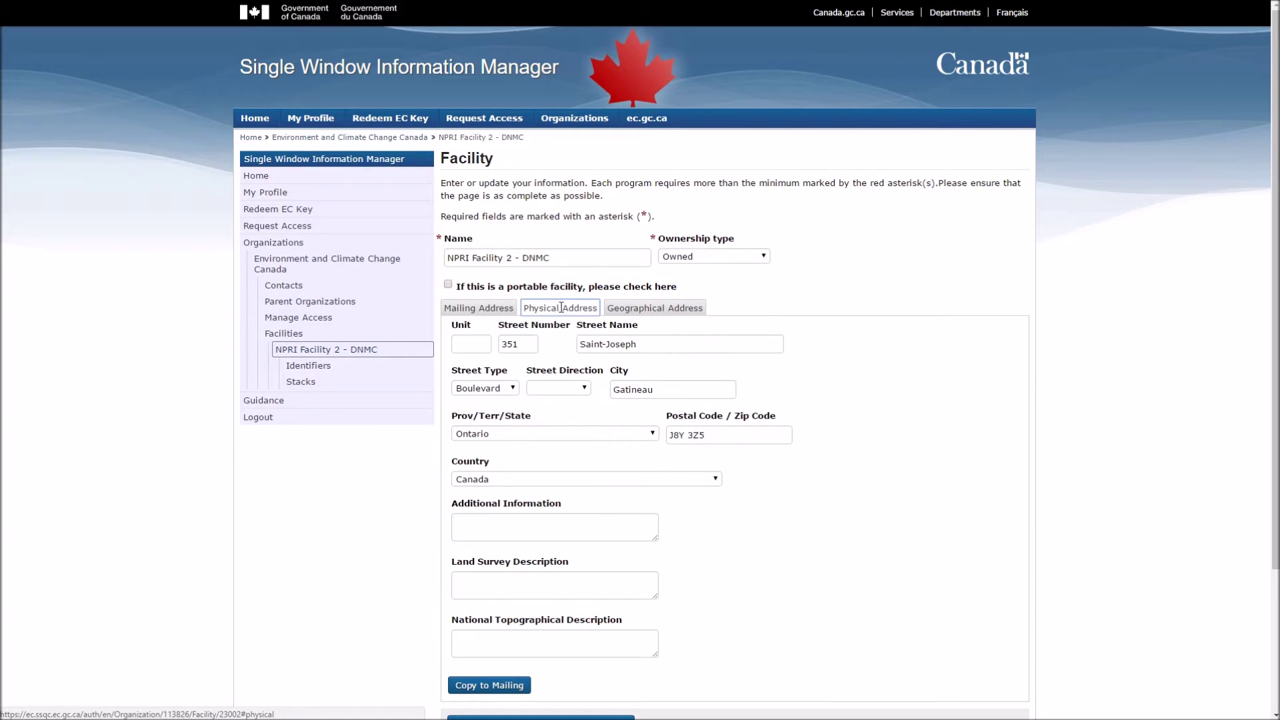
left_click(629, 308)
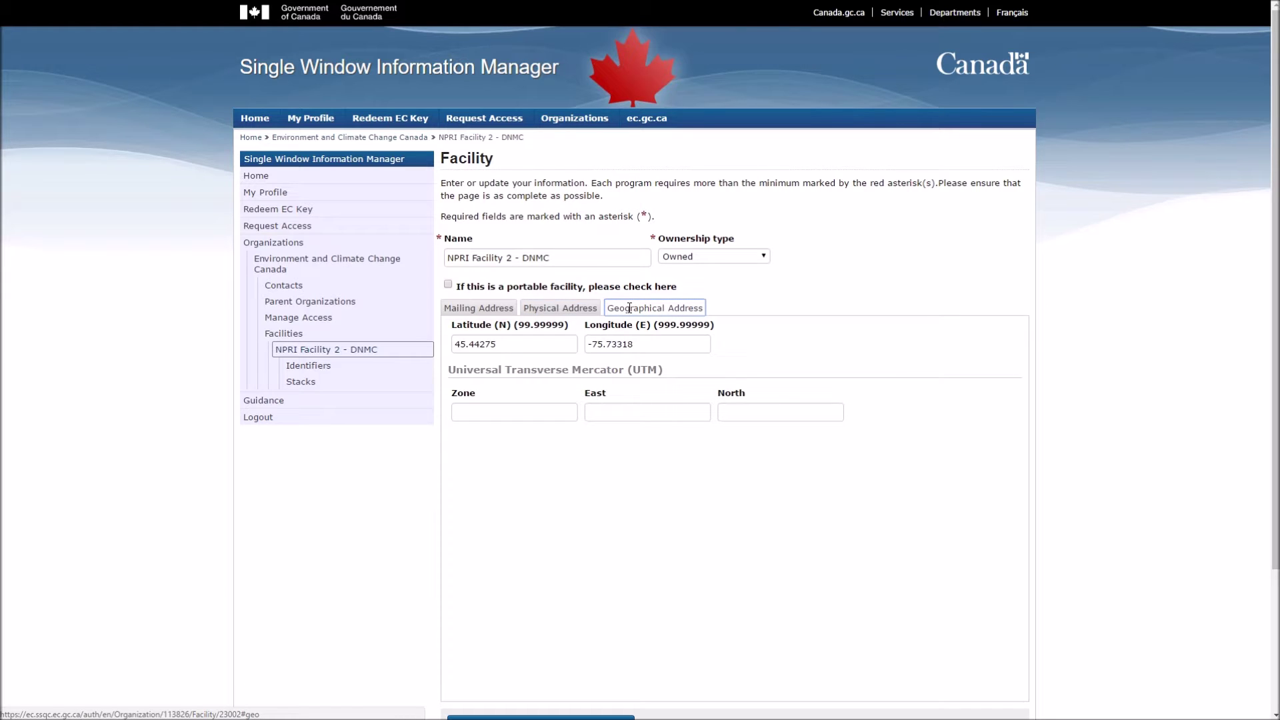
left_click(570, 309)
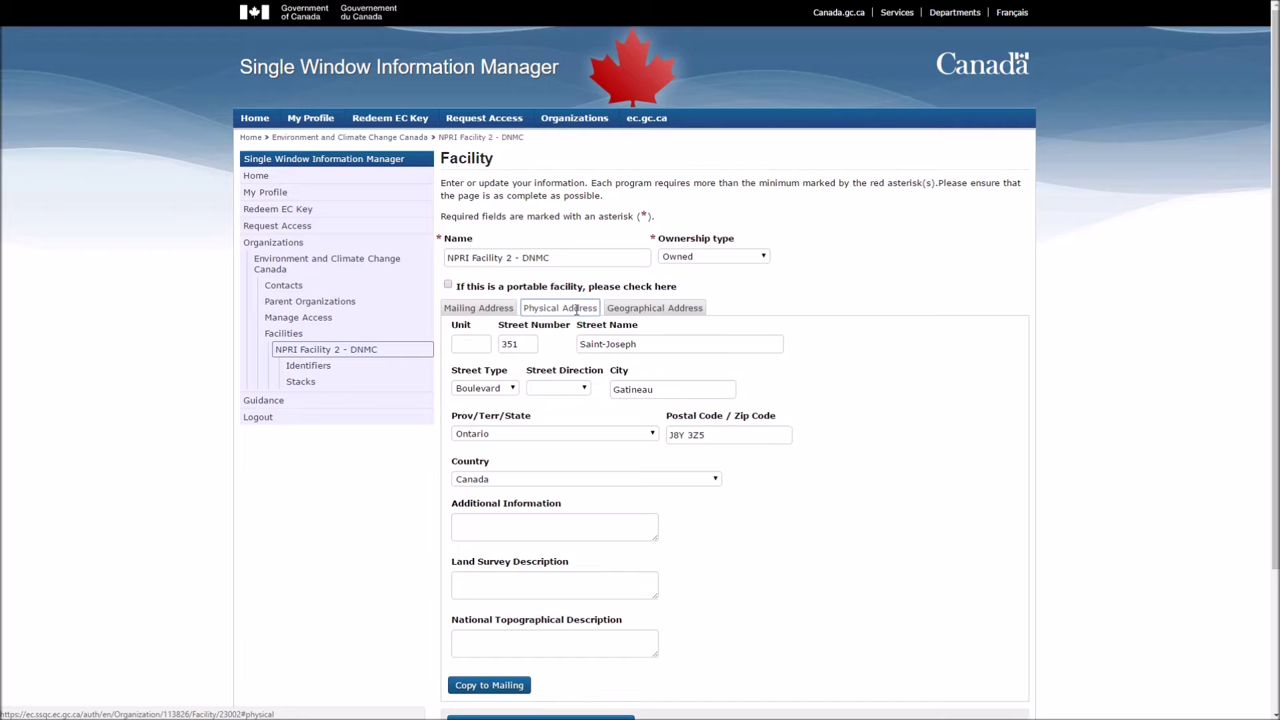
left_click(639, 315)
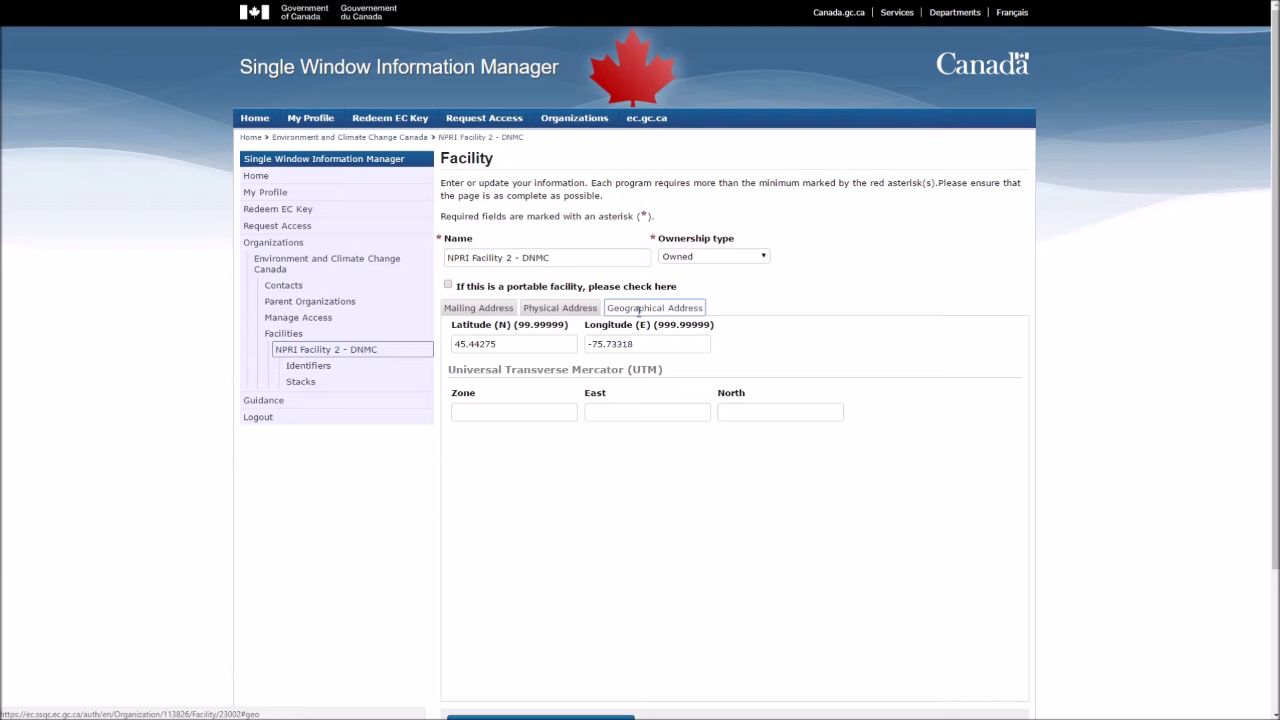
- Open the identifiers of NPRI Facility 2 - DNMC, browse the selectable primary NAICS codes and close the list without changing the code
left_click(336, 368)
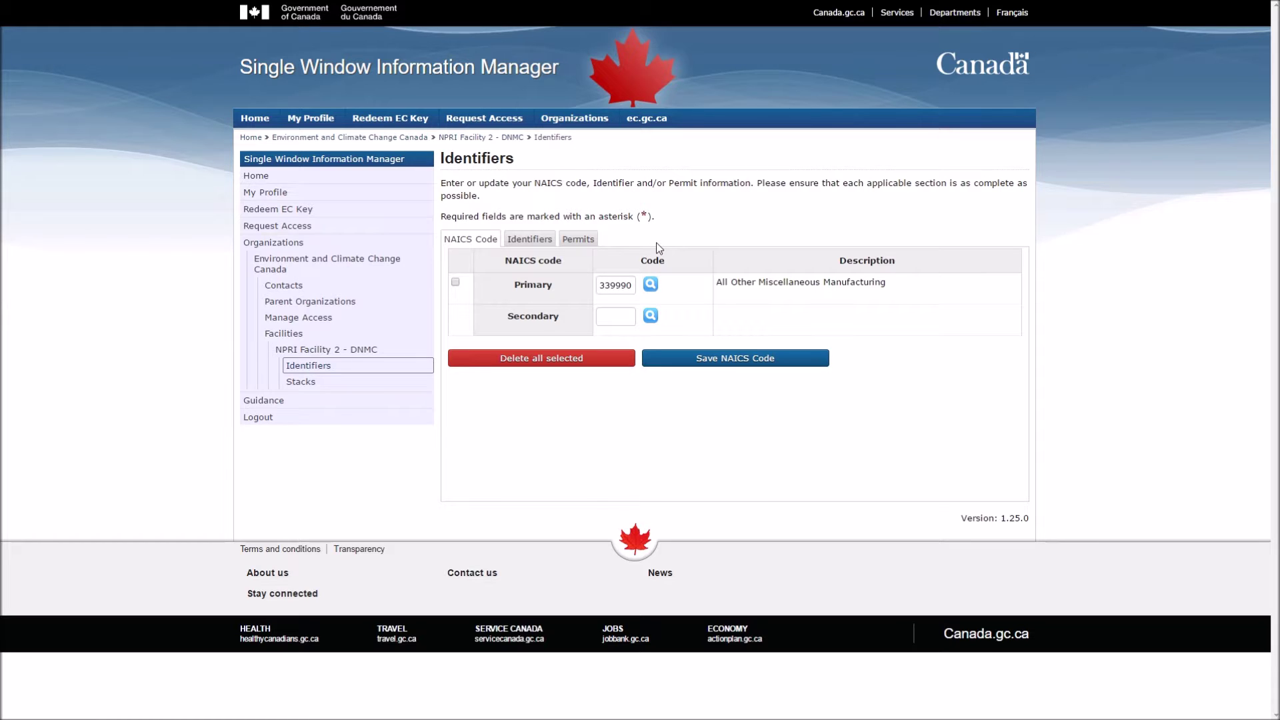
left_click(650, 284)
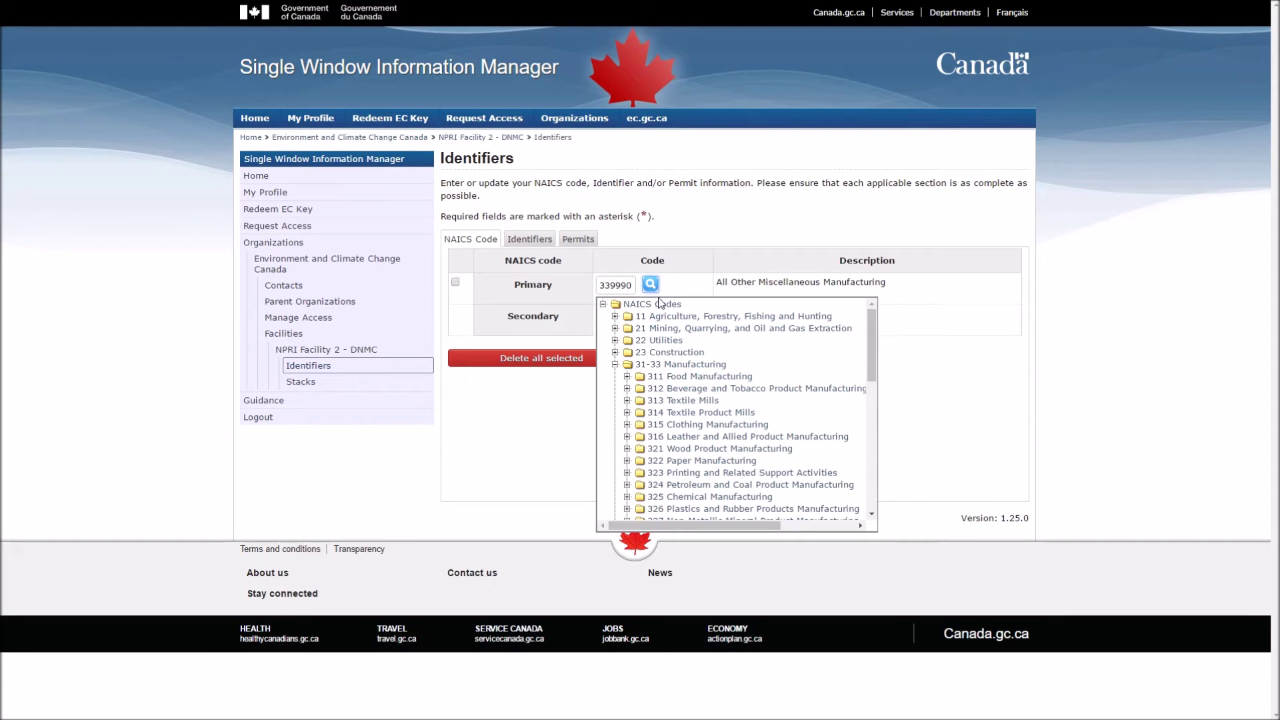
left_click(650, 285)
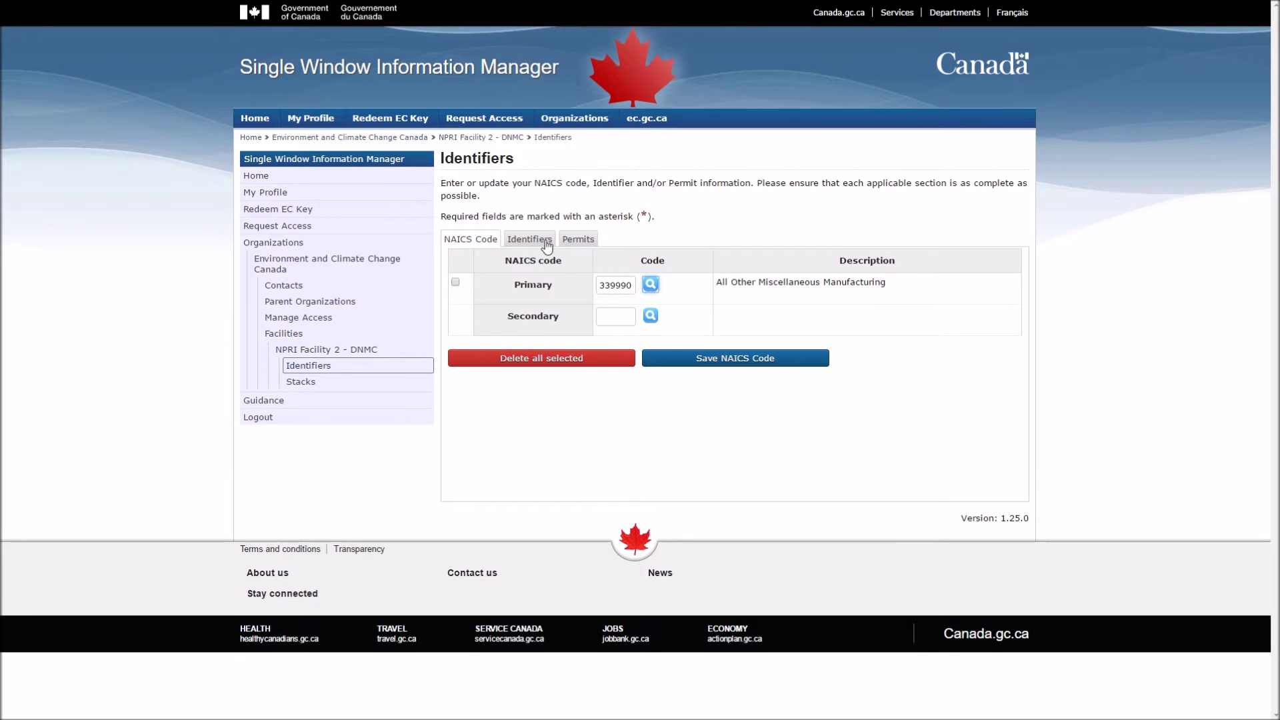
- In the facility's identifiers, choose AB ERCB Facility Licence Number (Upstream Oil & Gas only) as the identifier type, leaving the identifier value blank
left_click(544, 240)
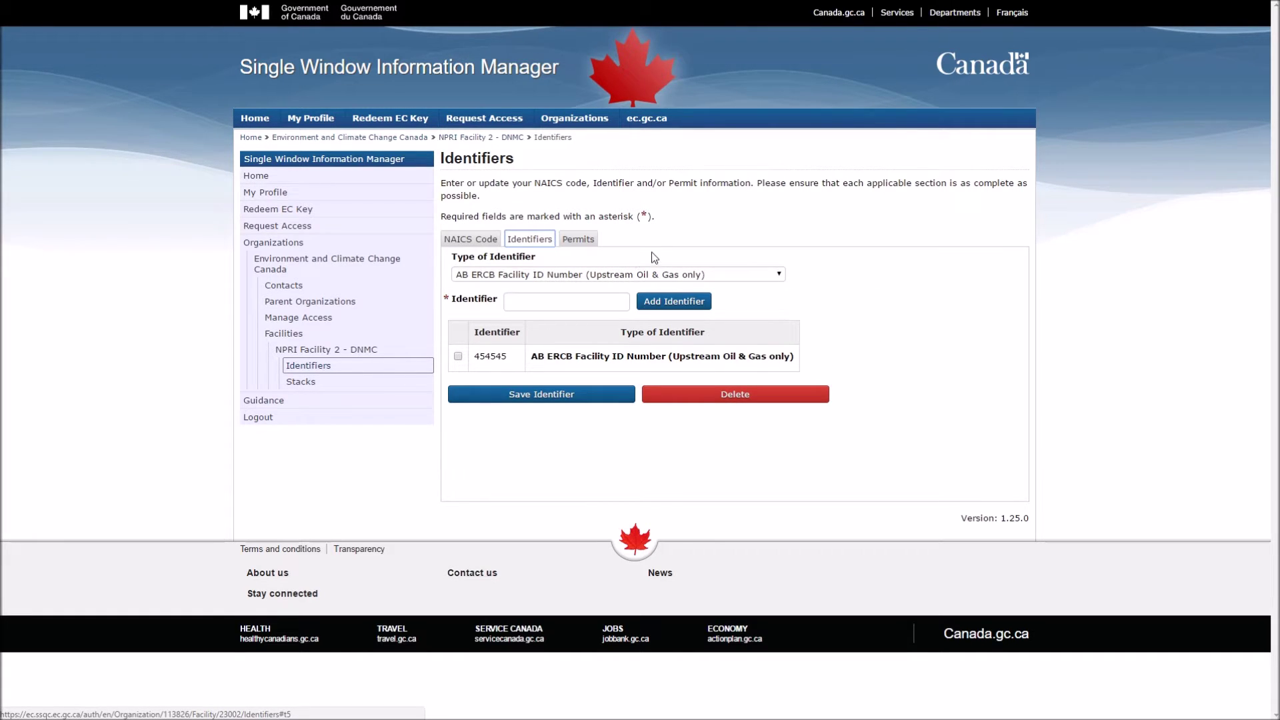
left_click(687, 274)
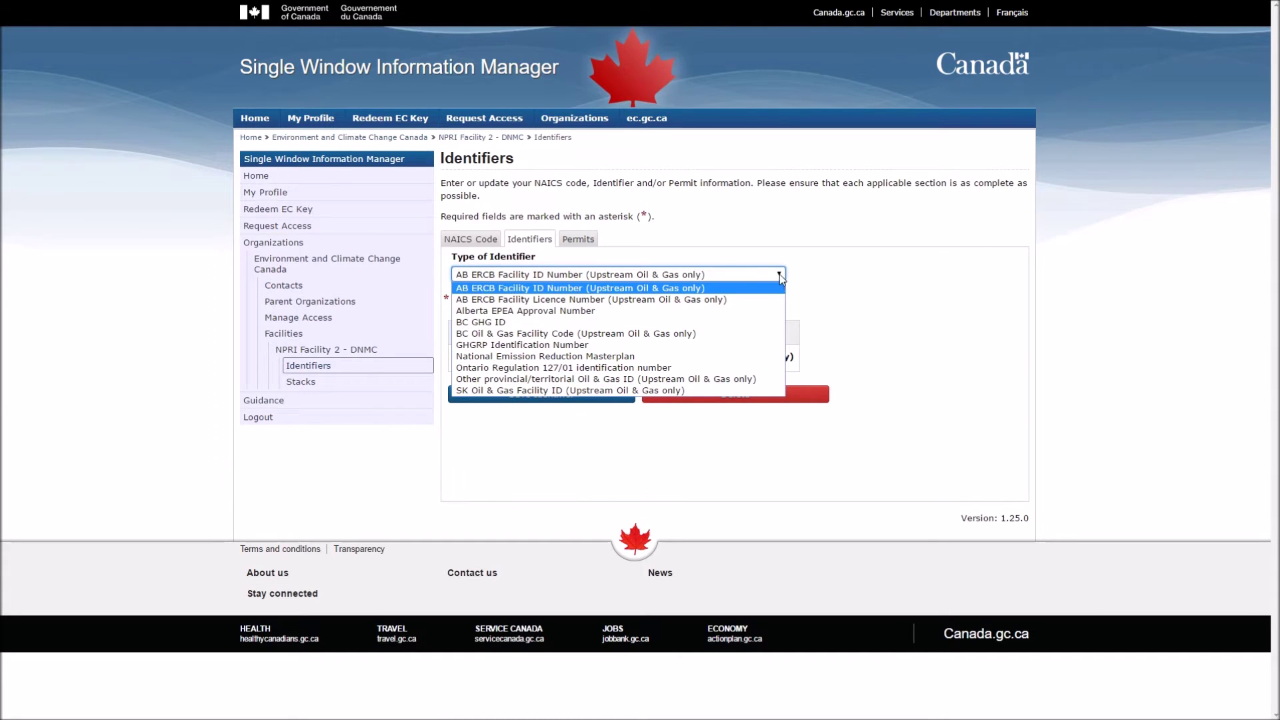
left_click(767, 298)
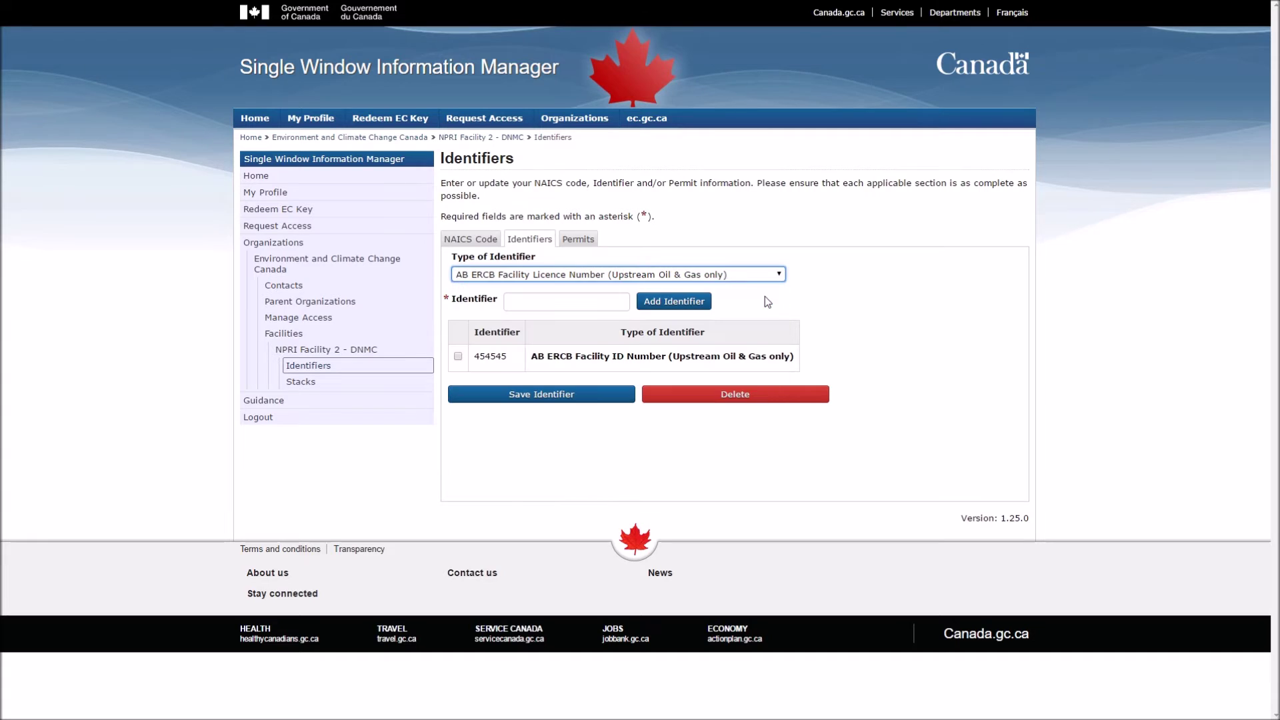
key("Tab")
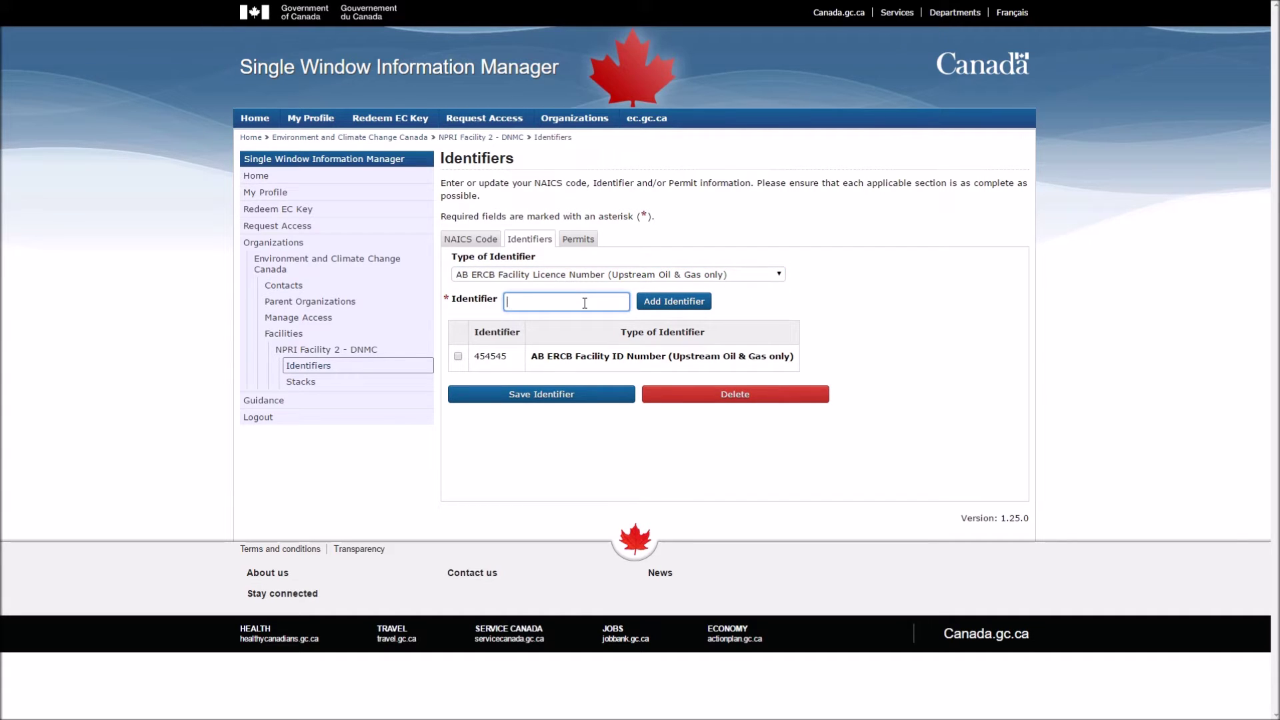
- Review the facility's permits and the issuing agency and permit number fields for adding one, leaving both blank
left_click(575, 238)
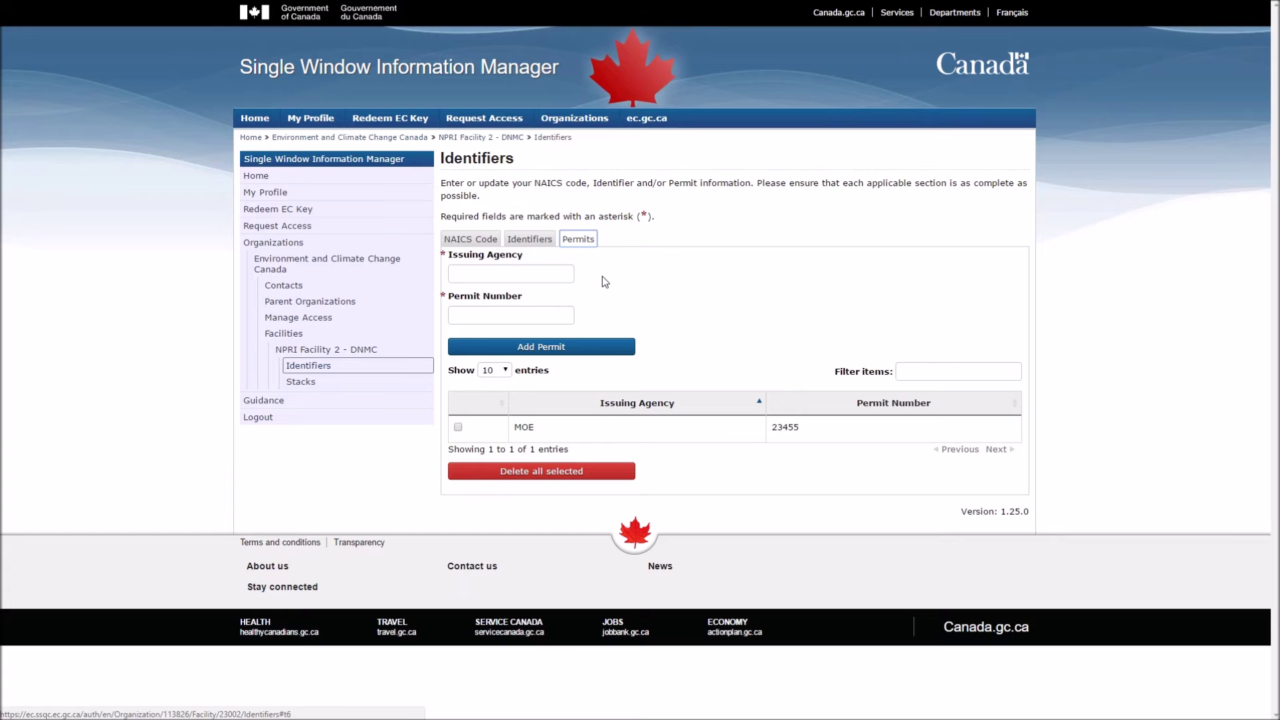
key("Tab")
key("Tab")
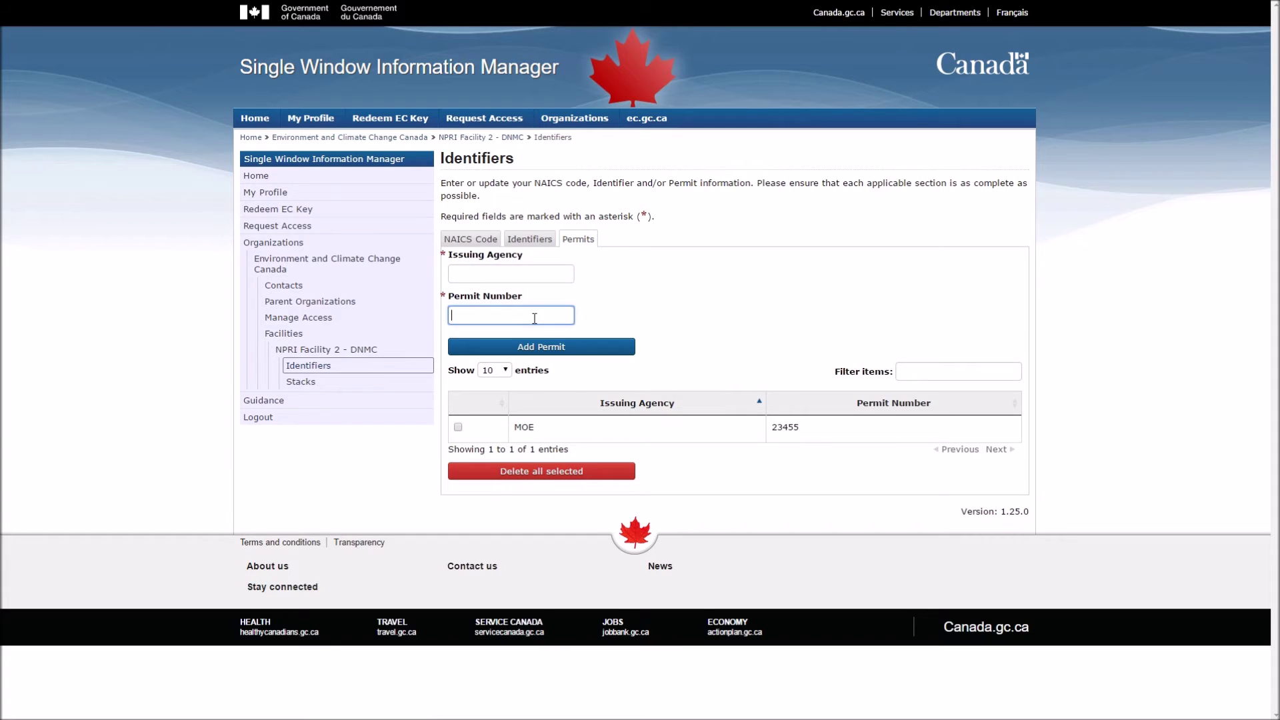
- Review the list of stacks linked to the facility, then return to the home page
left_click(299, 381)
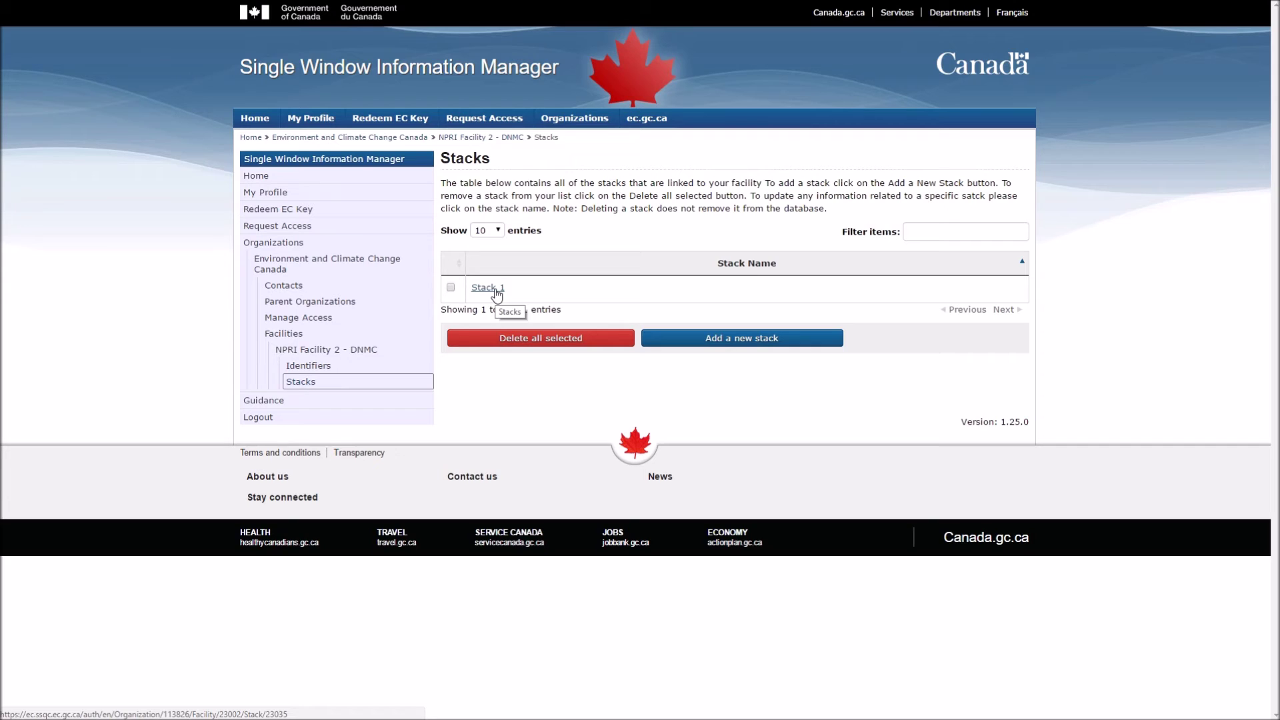
left_click(311, 182)
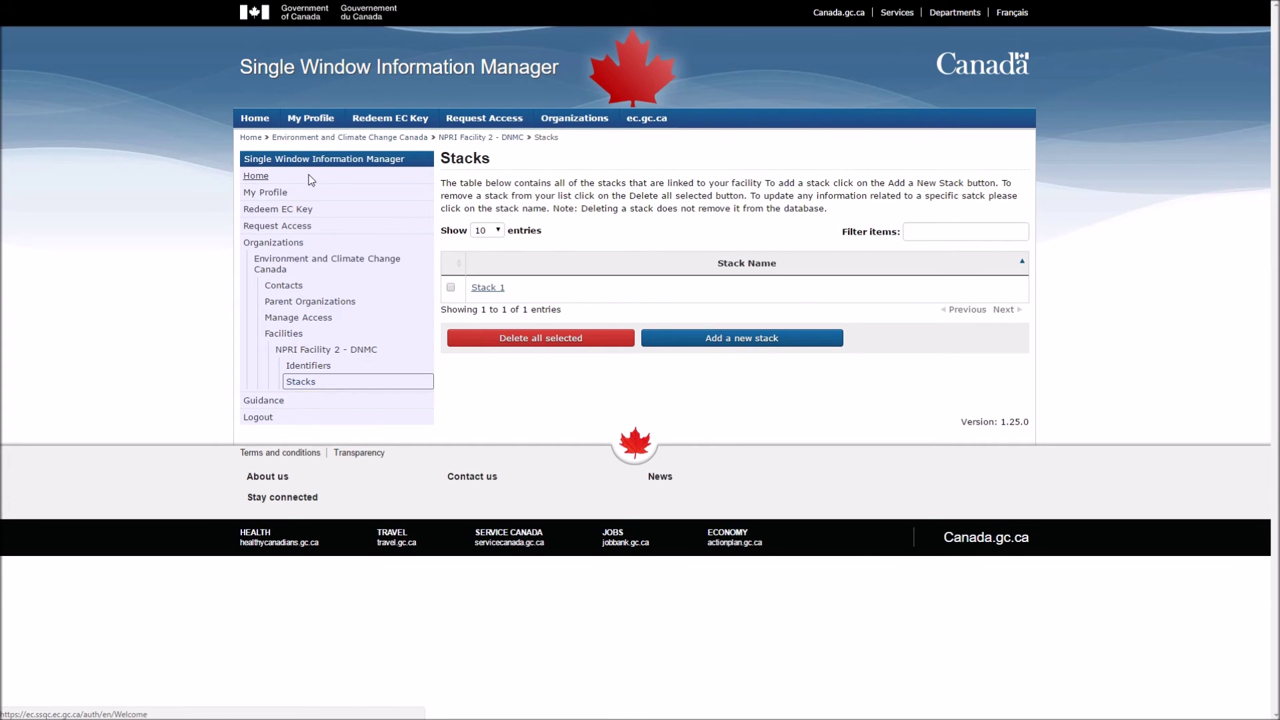